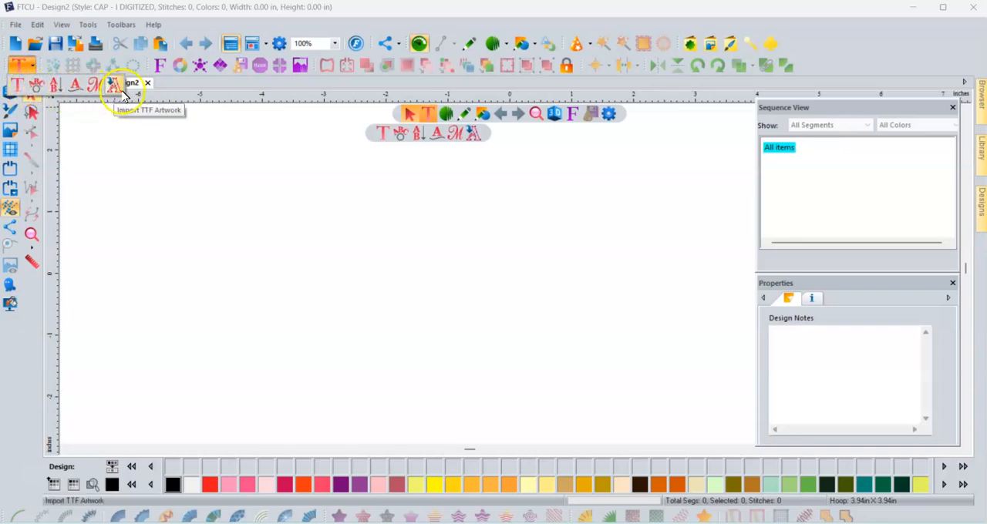
- Place a new monogram on the blank design with the Monogram tool, above and left of the design origin
click(458, 142)
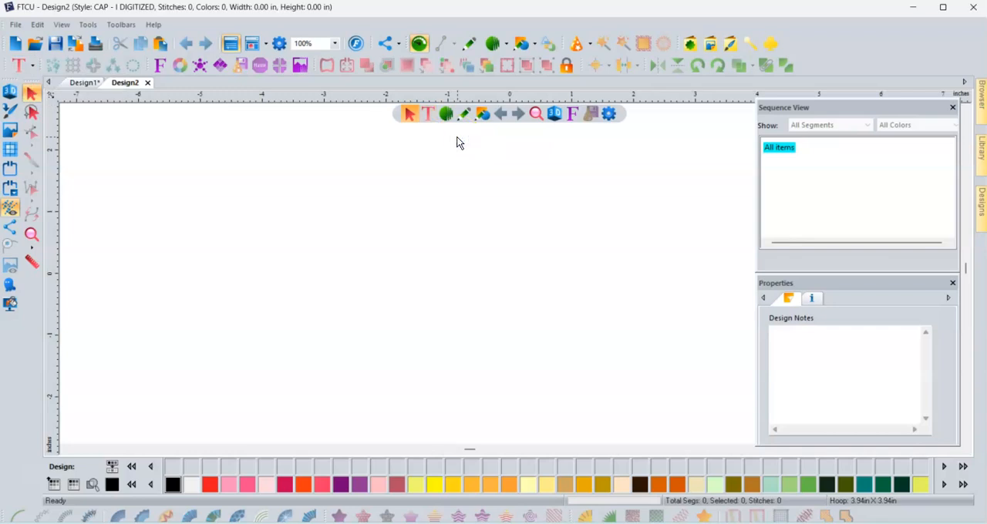
click(426, 114)
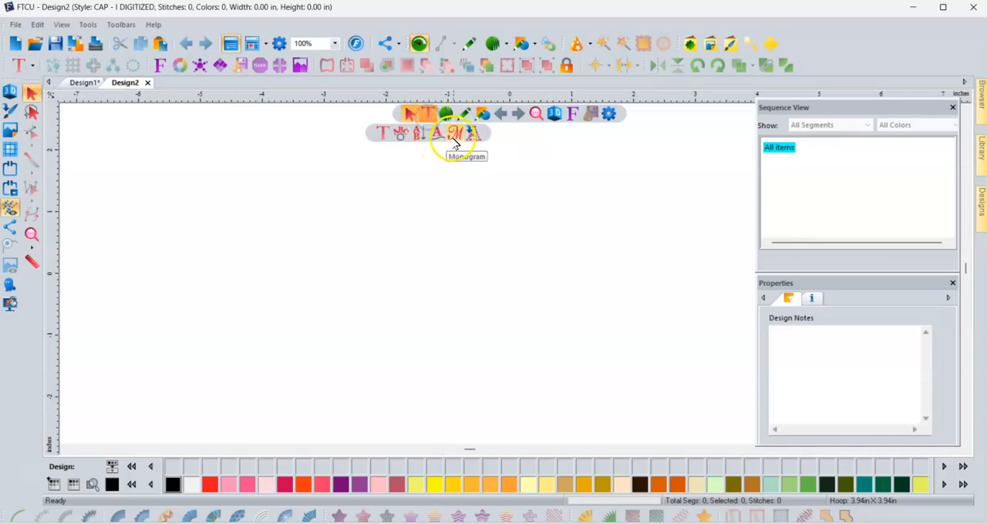
click(456, 142)
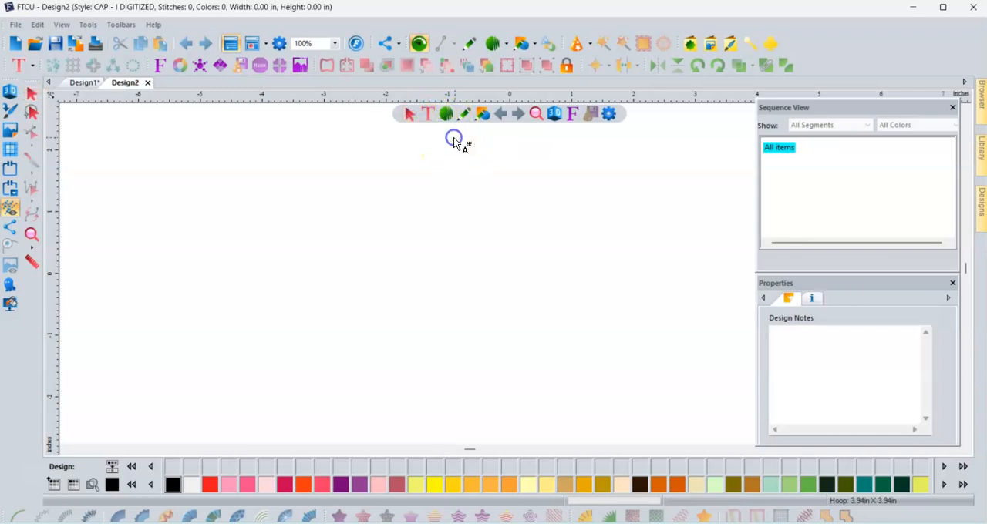
click(377, 228)
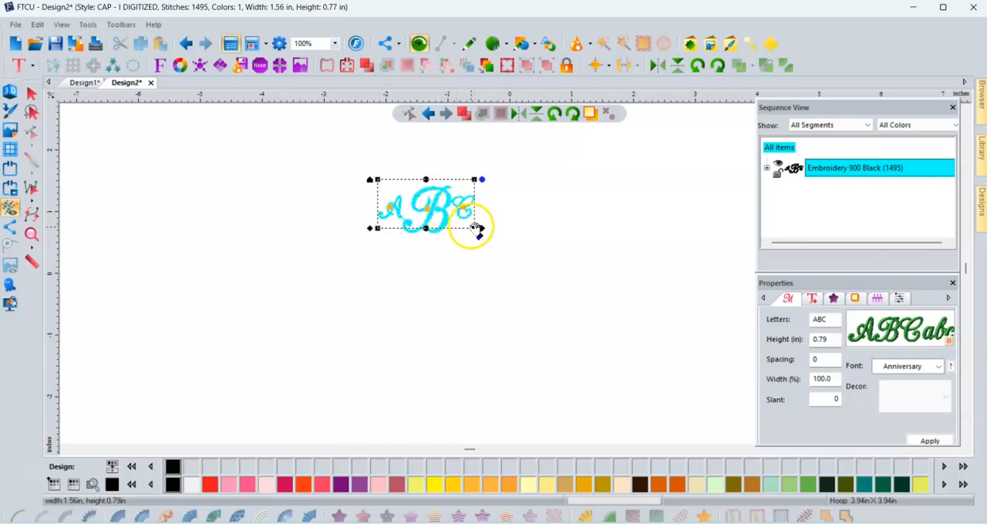
mouse_move(475, 229)
mouse_down()
mouse_move(484, 257)
mouse_move(476, 229)
mouse_up()
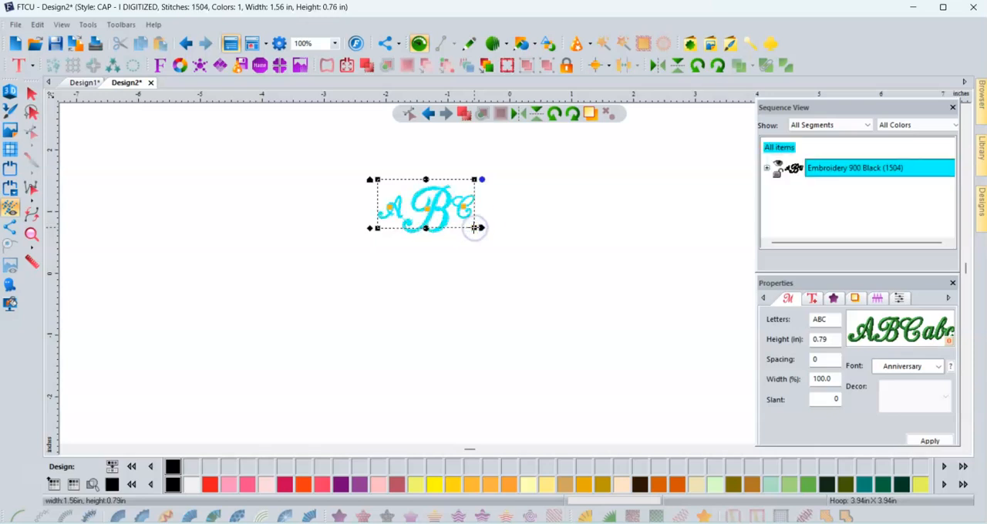
drag(475, 229, 475, 229)
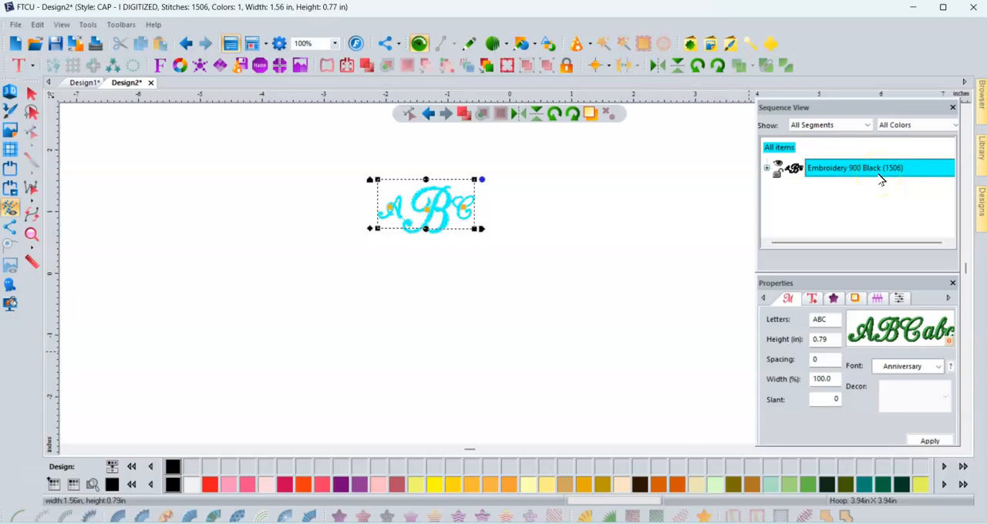
- Change the monogram's letters to CDL and apply the change
mouse_move(864, 341)
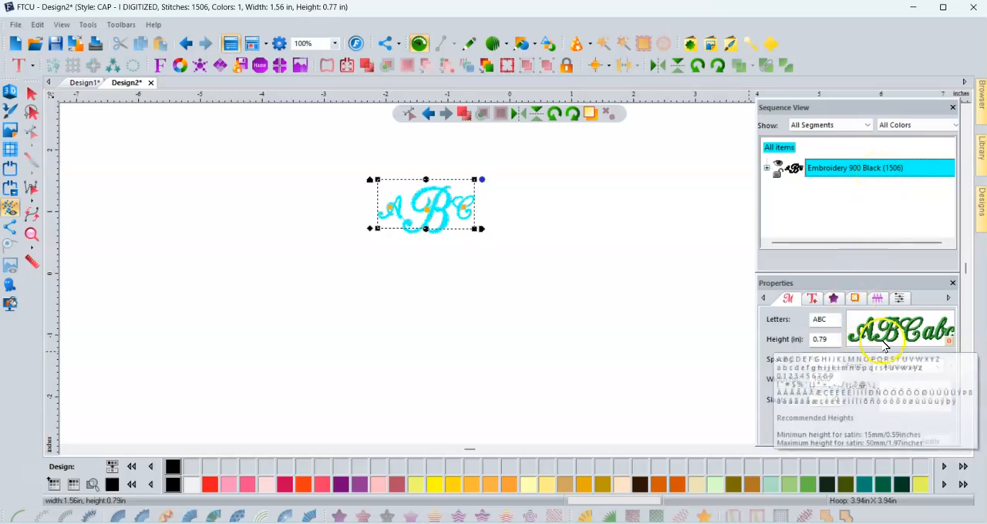
click(830, 319)
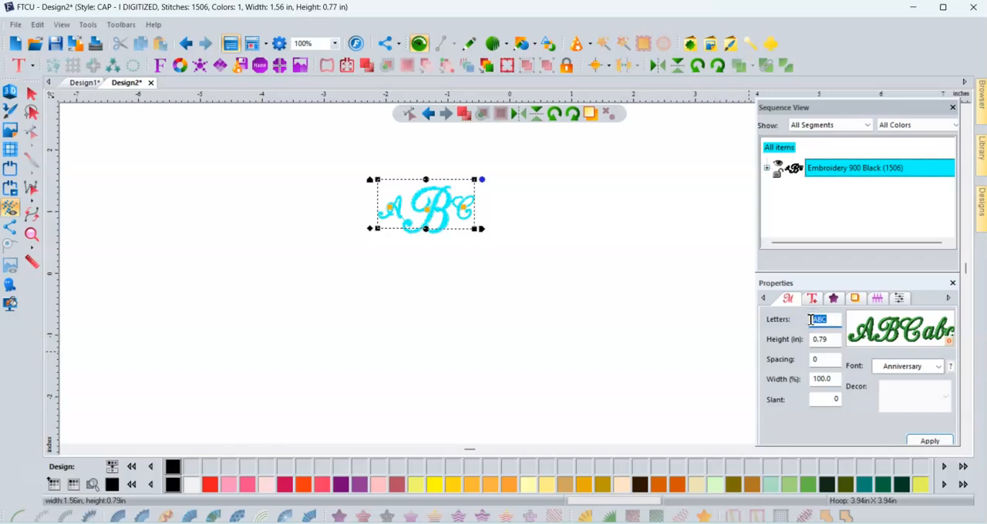
text(CL)
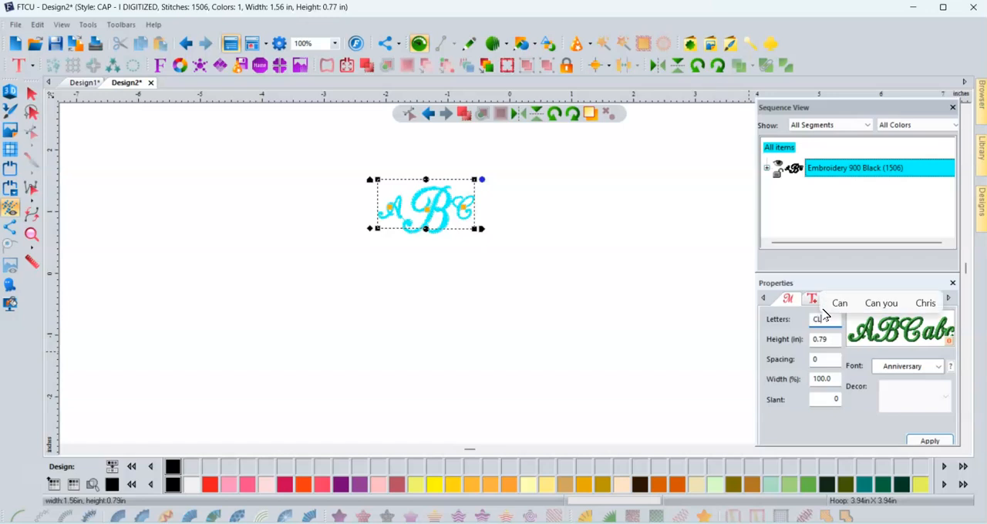
key(BackSpace)
text(D)
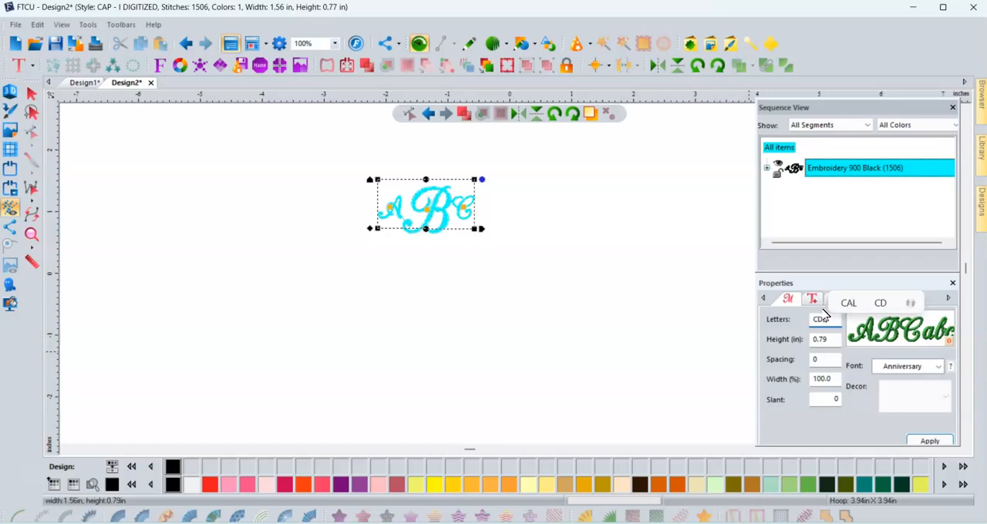
text(L)
click(935, 442)
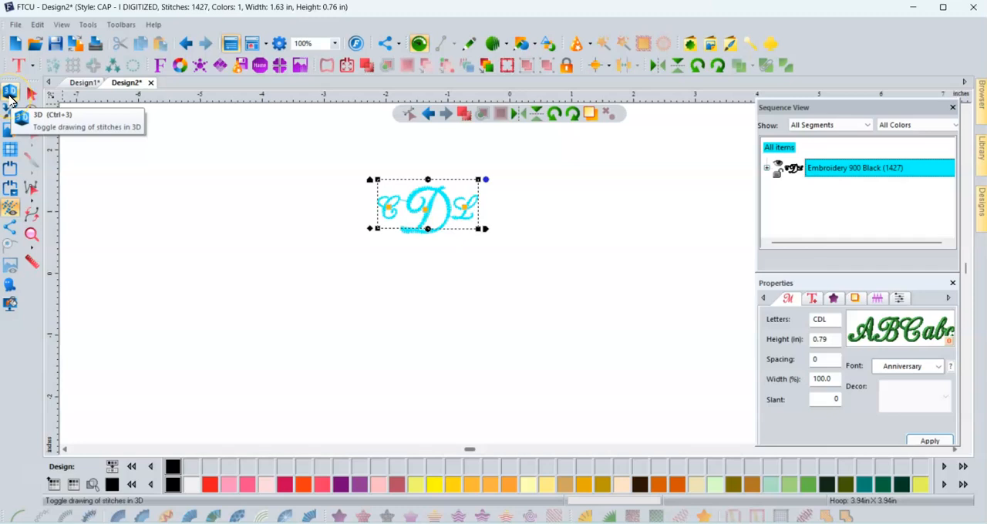
- Show the stitches in 3D and enlarge the monogram proportionally to about 4.21 × 1.98 in
click(11, 99)
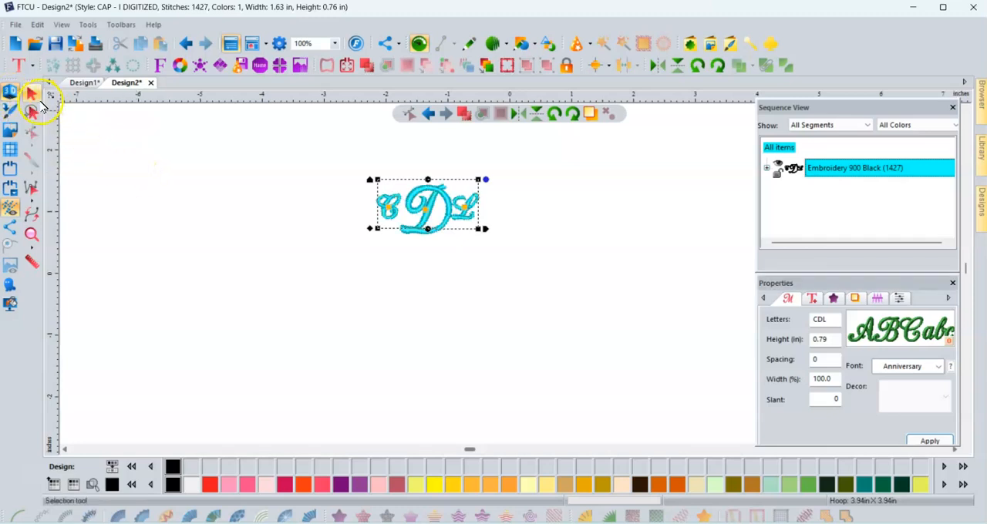
click(30, 94)
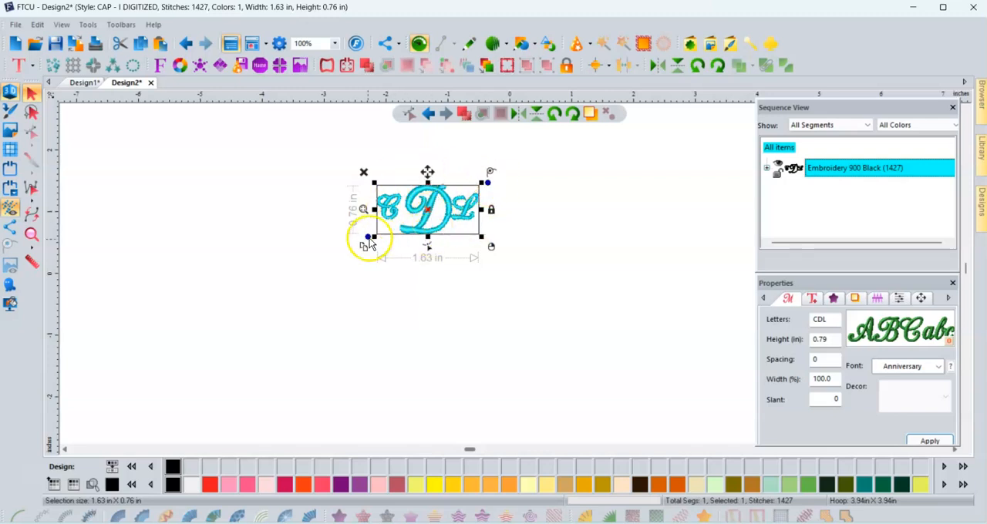
drag(369, 238, 285, 413)
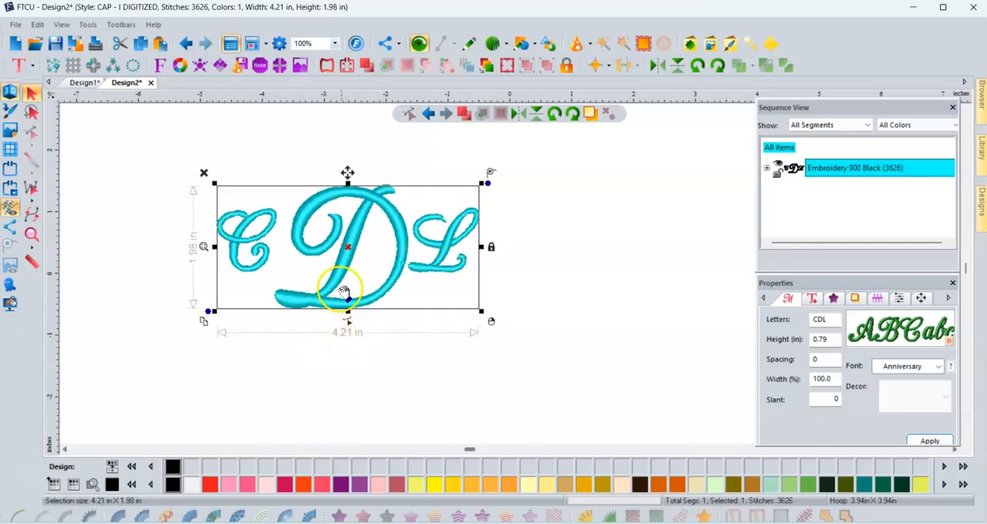
- Move the monogram to the middle of the design and resize it to about 4.56 × 2.22 in
drag(352, 257, 514, 278)
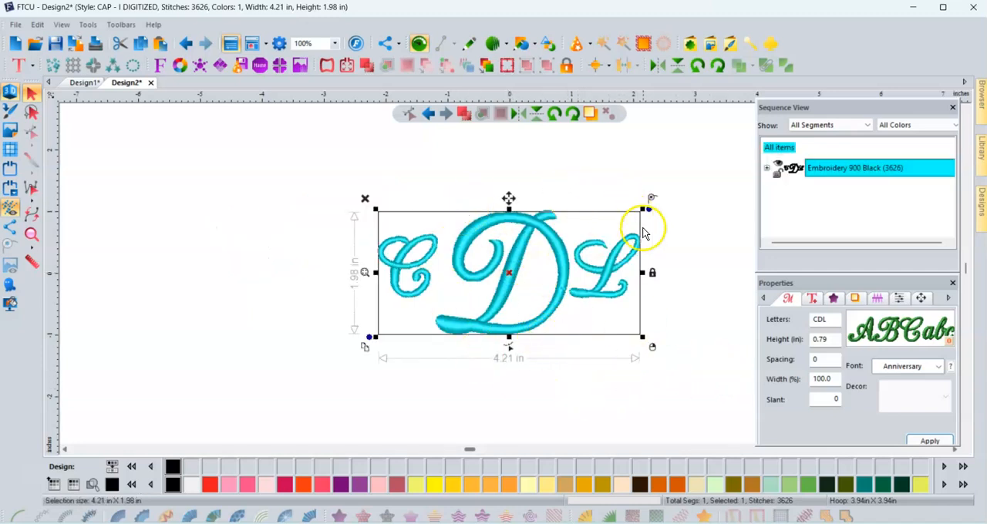
drag(642, 337, 661, 365)
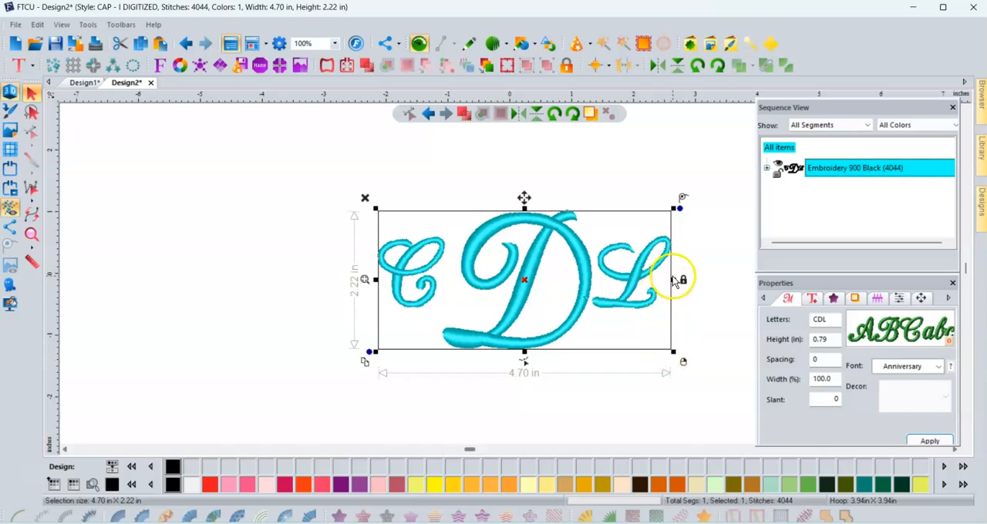
mouse_move(676, 280)
mouse_down()
mouse_move(686, 283)
mouse_move(663, 281)
mouse_up()
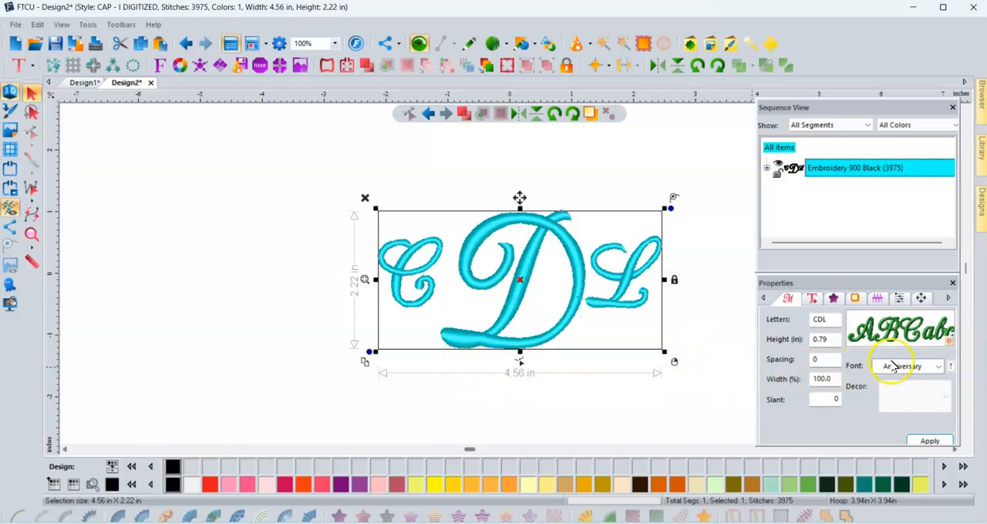
- Preview the monogram fonts and apply the Latte font to the CDL monogram
click(938, 367)
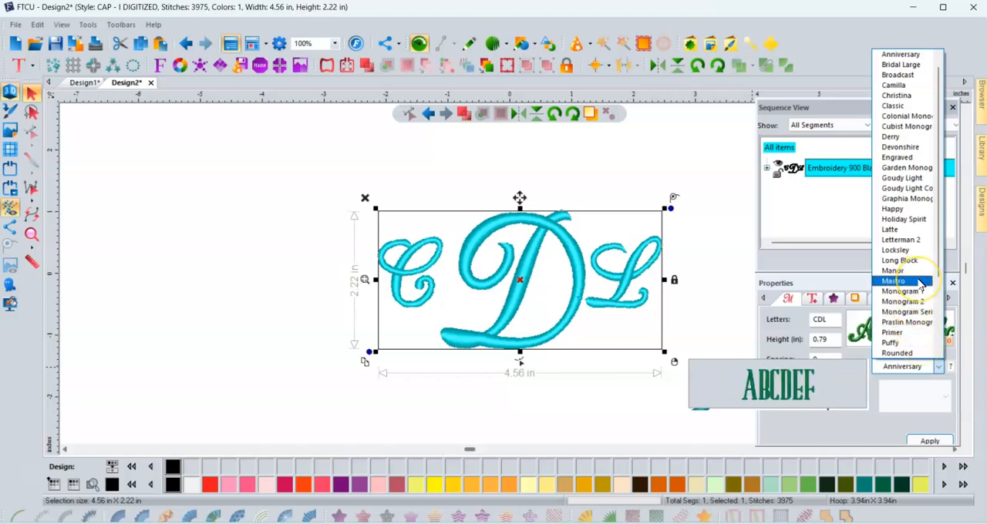
key(Up)
key(Up)
key(Up)
key(Up)
key(Up)
key(Up)
key(Up)
key(Up)
key(Up)
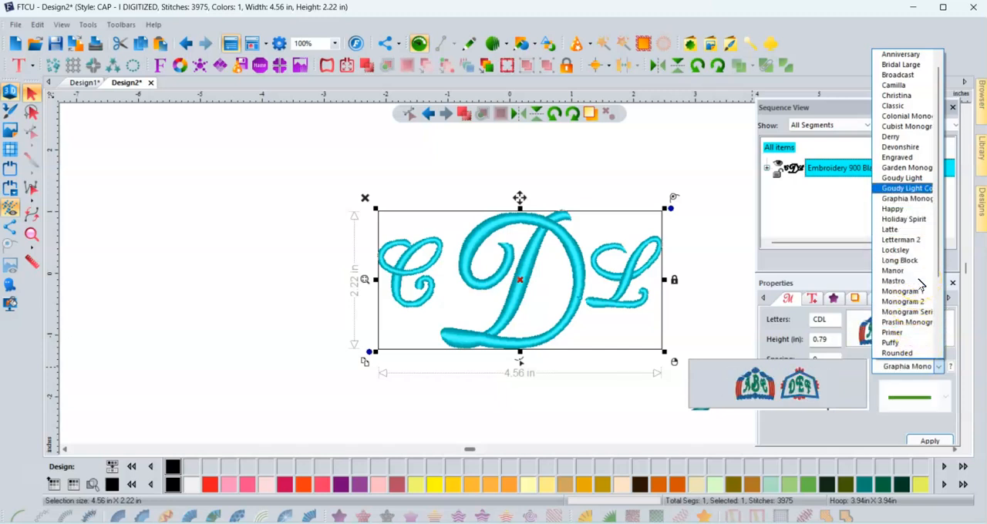
key(Up)
key(Down)
key(Down)
key(Down)
key(Down)
key(Down)
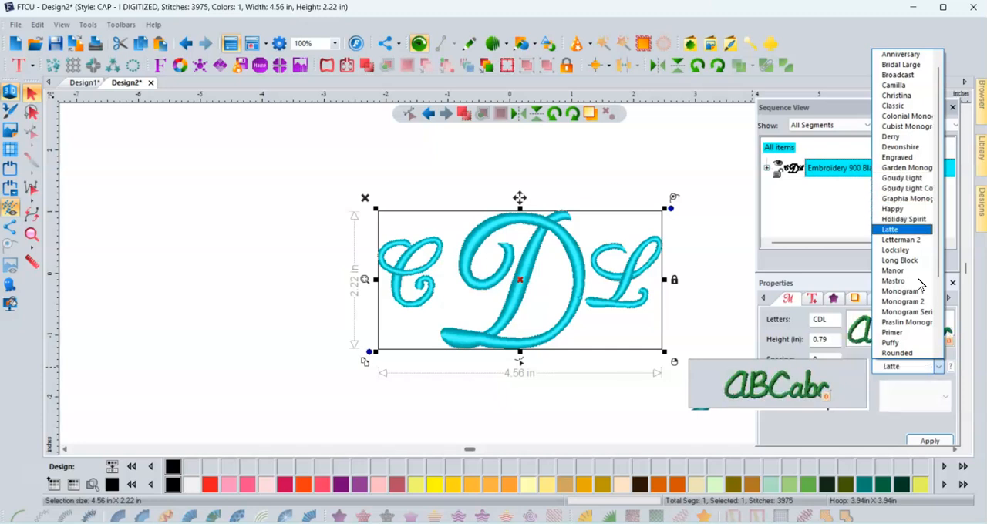
key(Return)
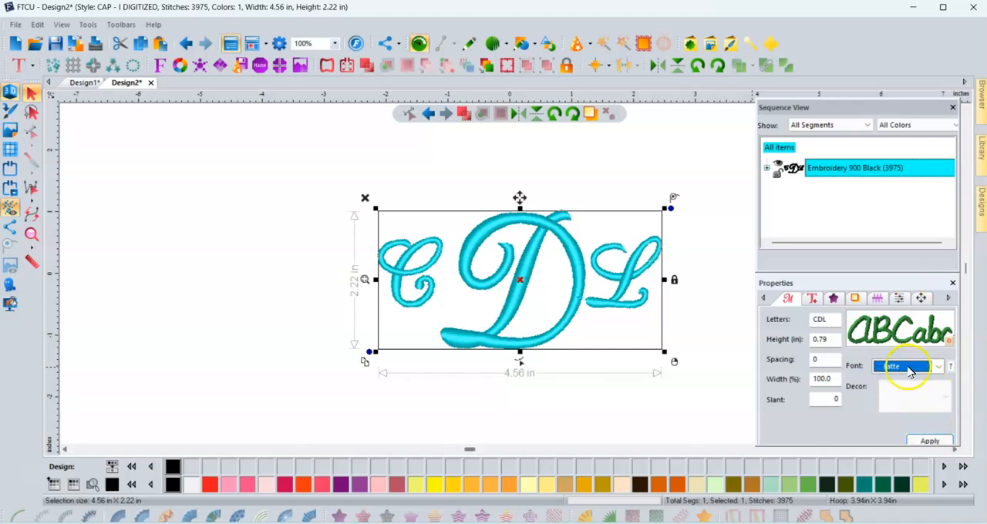
click(930, 443)
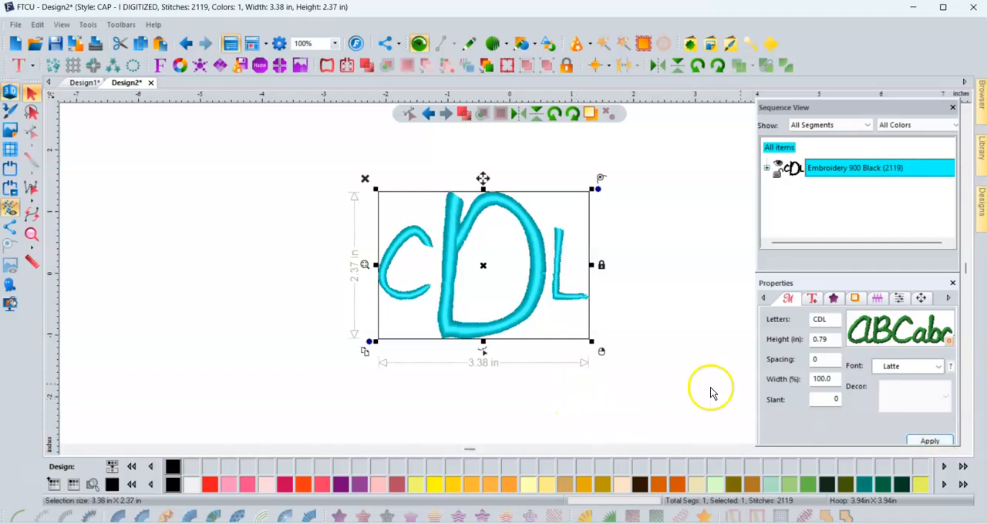
- Apply the Rounded font to the monogram and shrink it proportionally to about 3.03 × 1.57 in
click(939, 367)
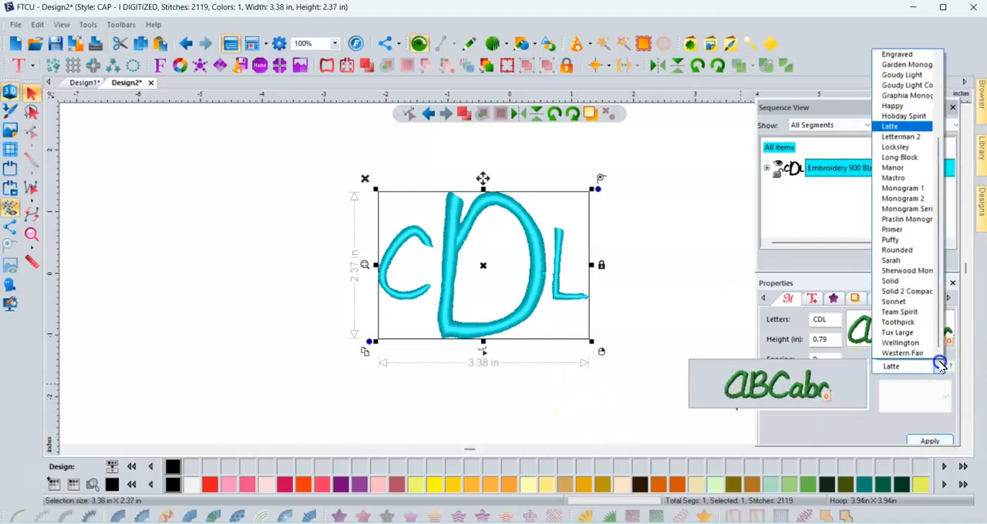
click(898, 249)
click(928, 442)
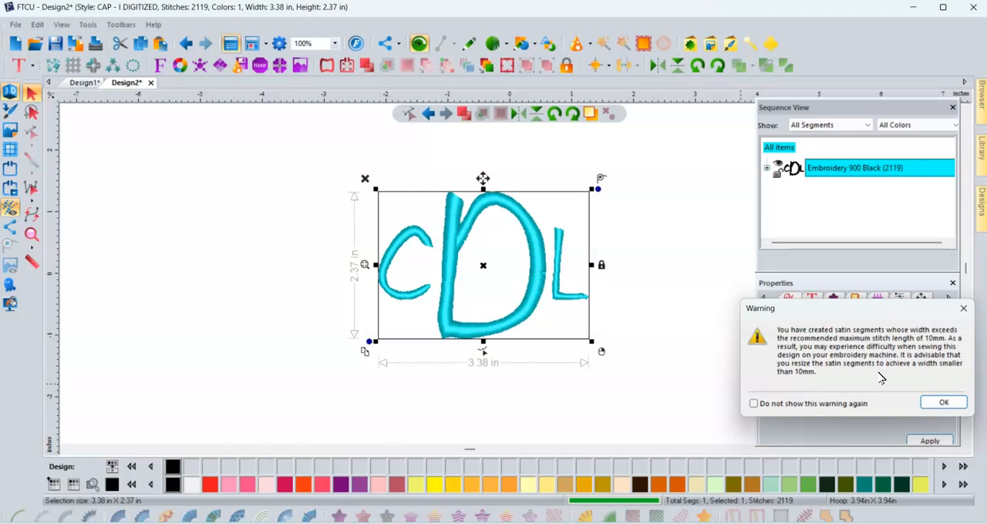
click(944, 402)
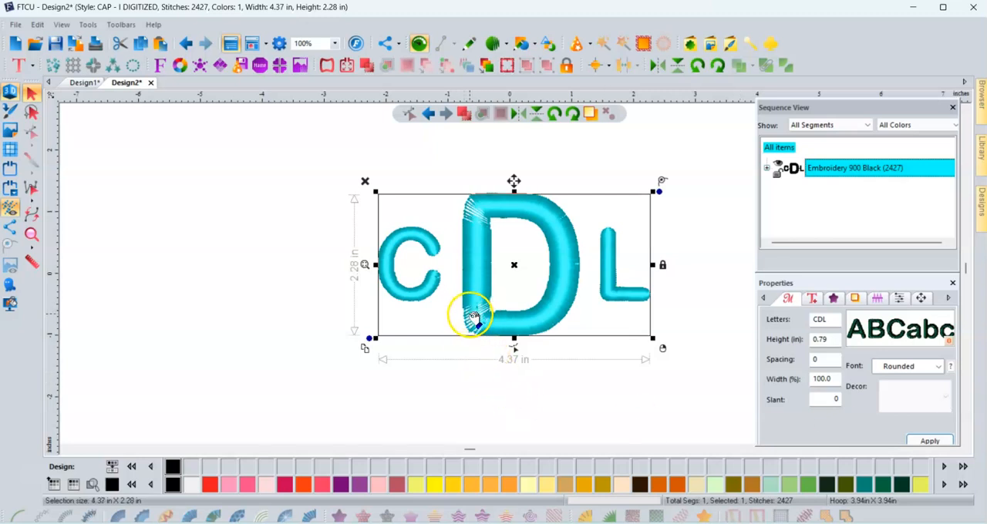
drag(652, 339, 569, 295)
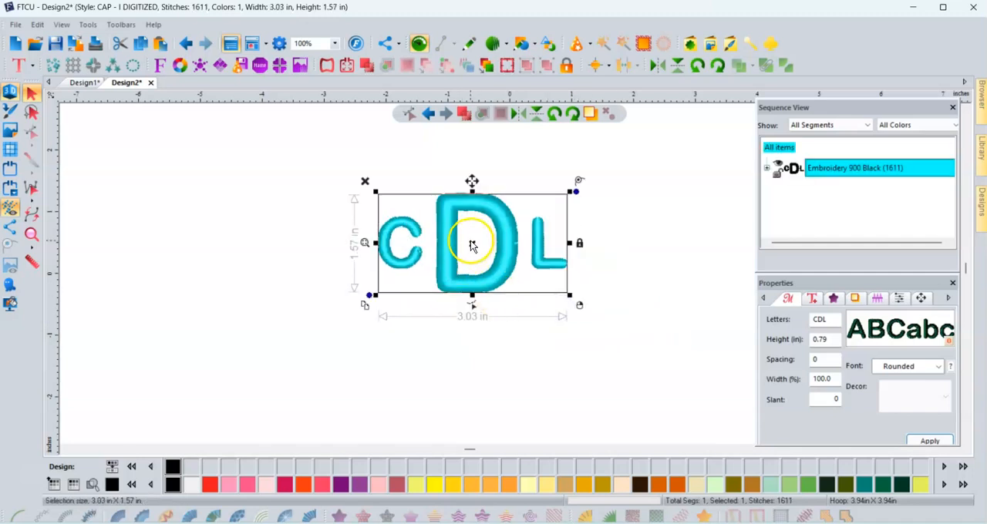
- Show the grid, centre the monogram on the design's zero point and deselect it
drag(474, 245, 515, 275)
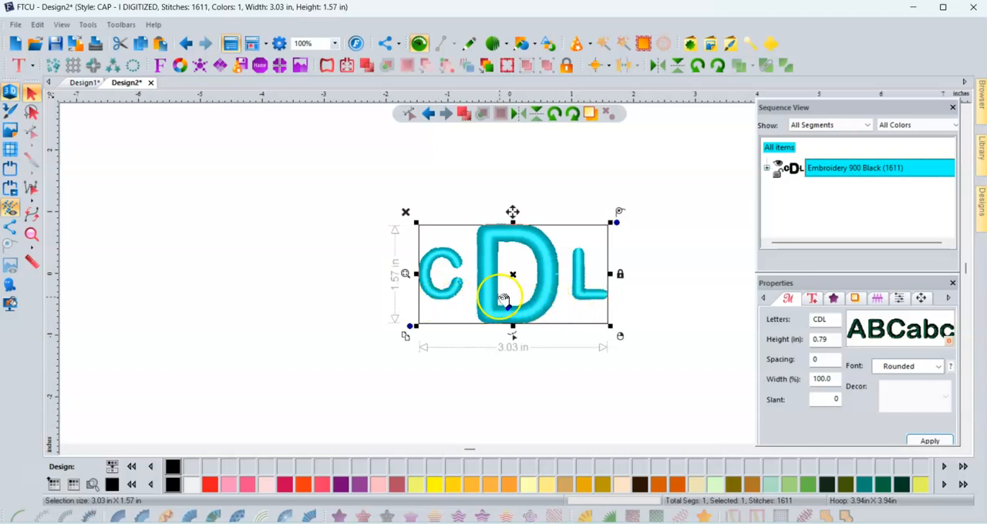
click(10, 151)
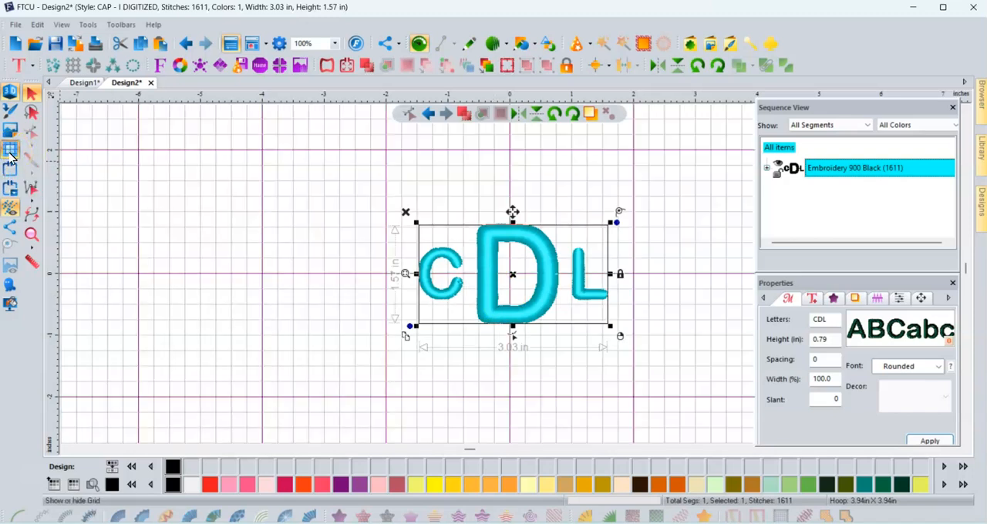
drag(515, 275, 516, 250)
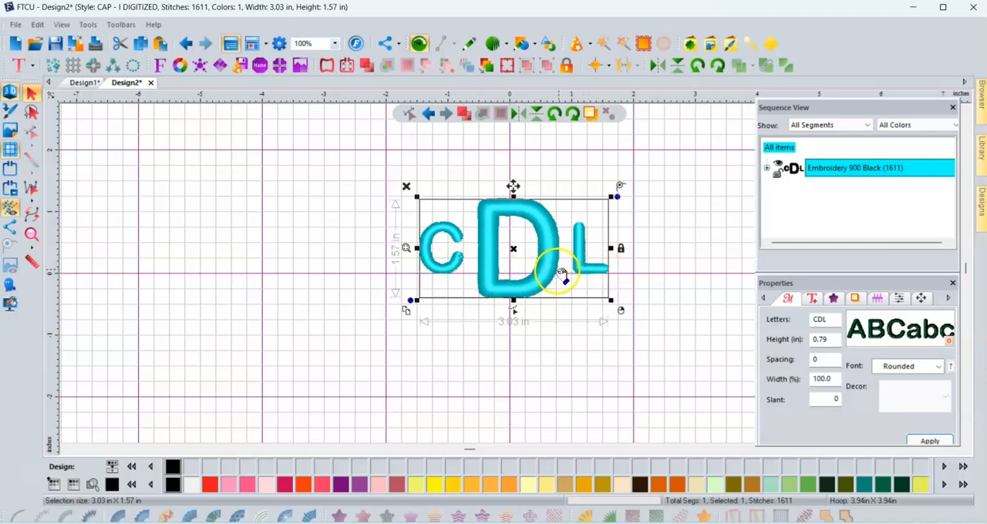
drag(516, 250, 511, 252)
drag(513, 270, 513, 276)
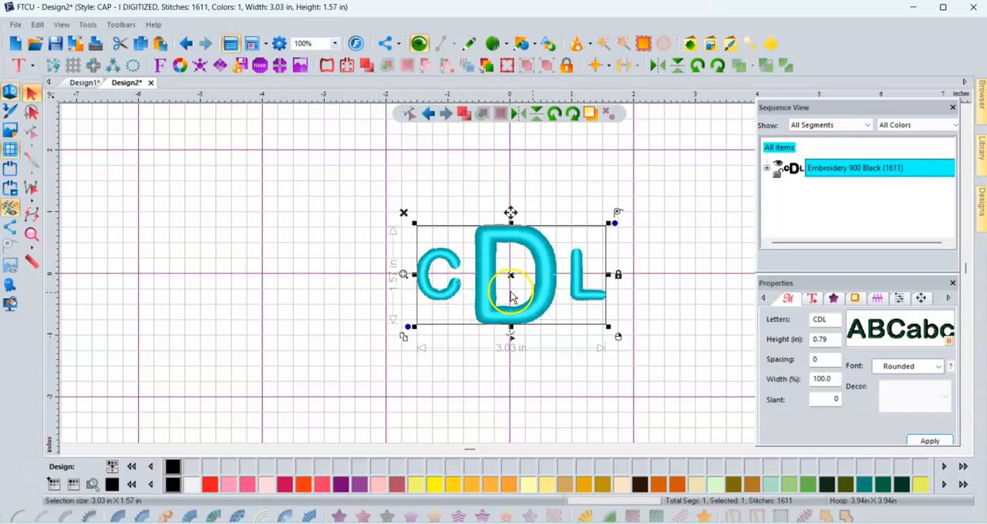
click(454, 316)
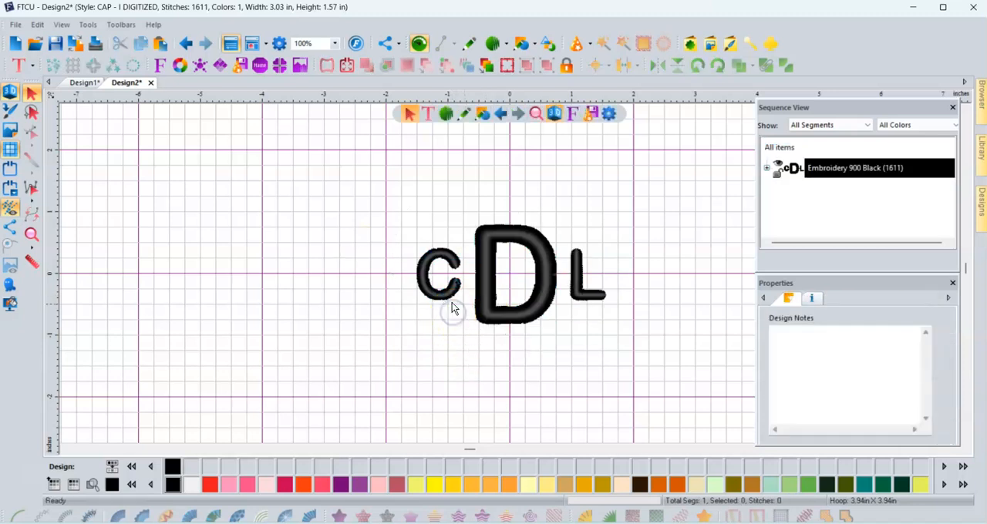
- Move the monogram's individual letters C and L slightly inward, closer to the large D
click(454, 295)
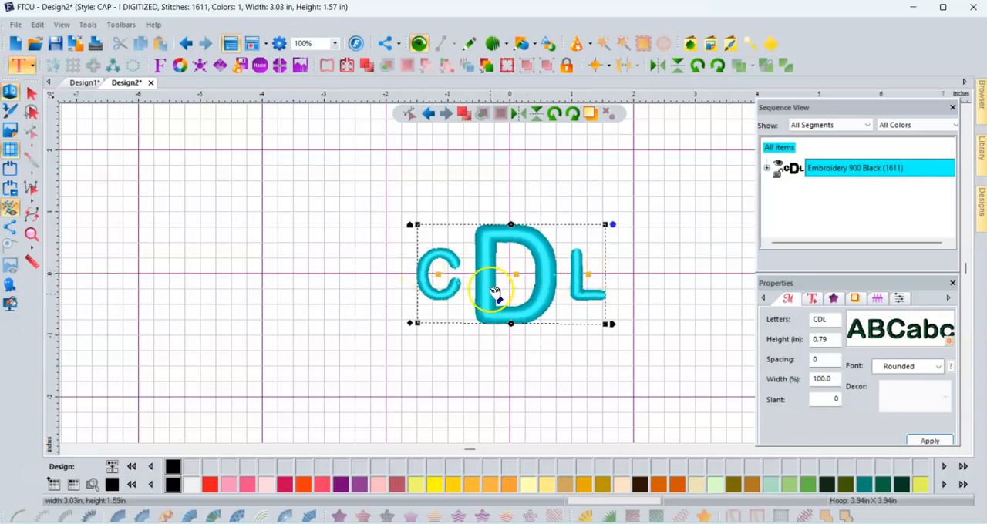
click(441, 275)
drag(443, 274, 448, 274)
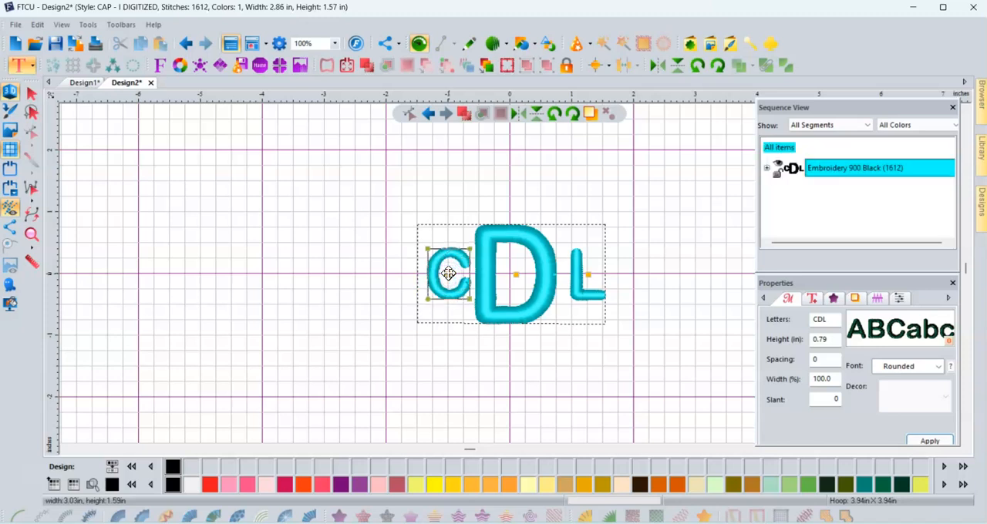
click(588, 273)
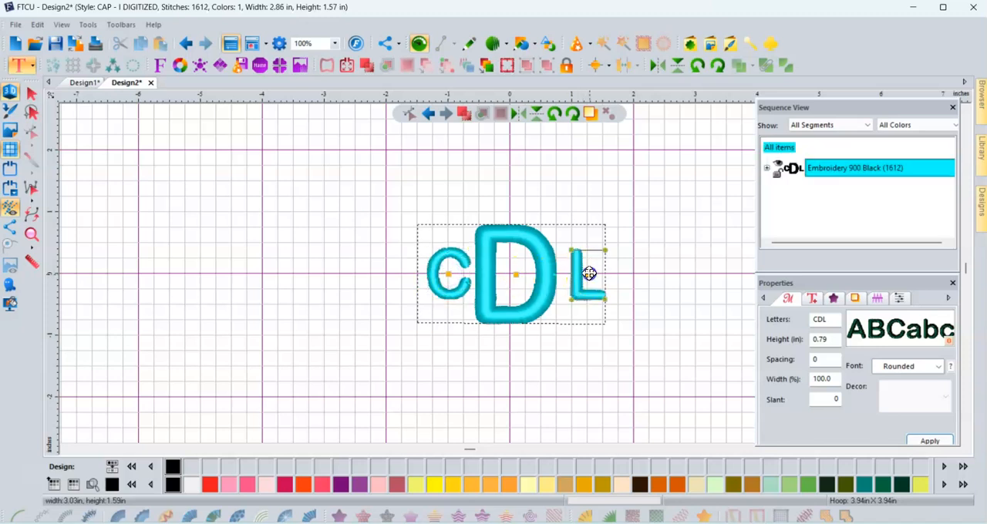
drag(584, 273, 576, 273)
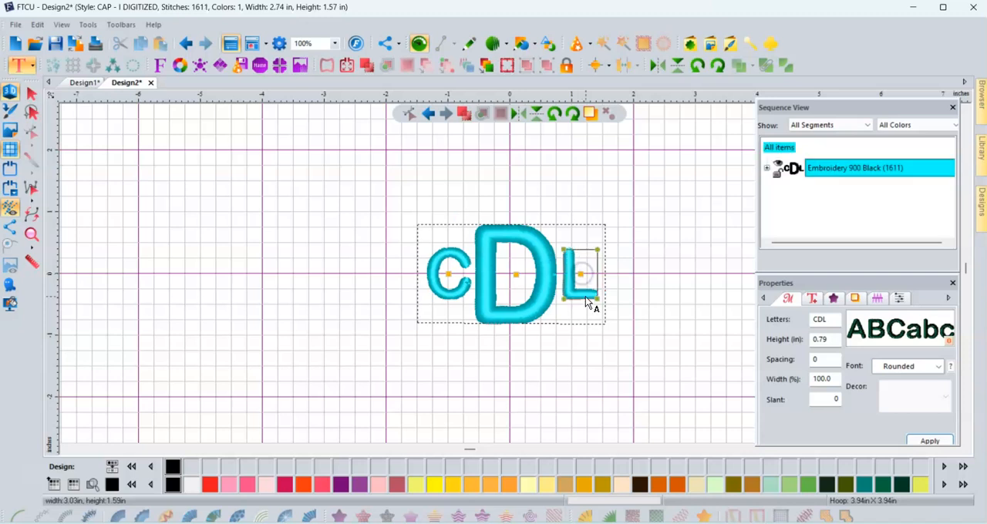
click(543, 365)
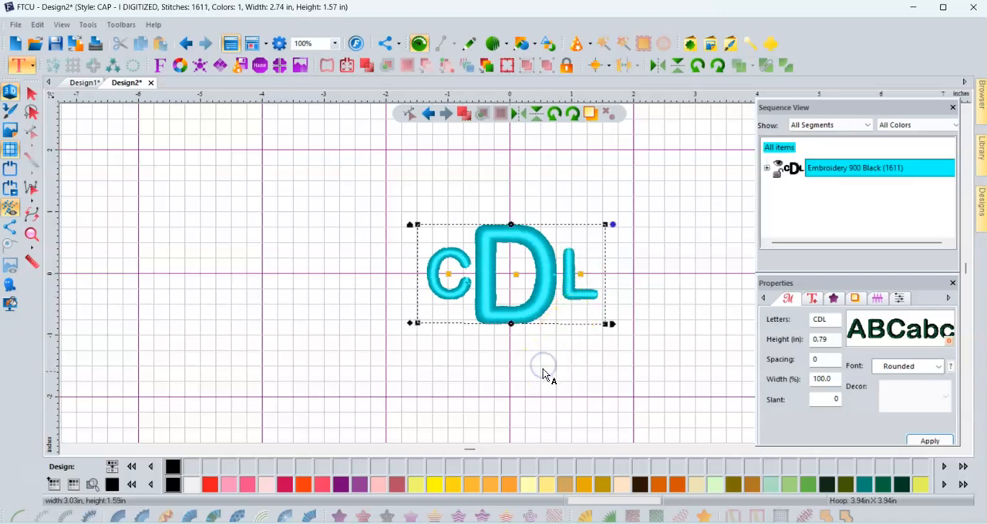
- Show the embroidery hoop and fit the CDL monogram to it, dismissing the stitch-width warning
click(34, 101)
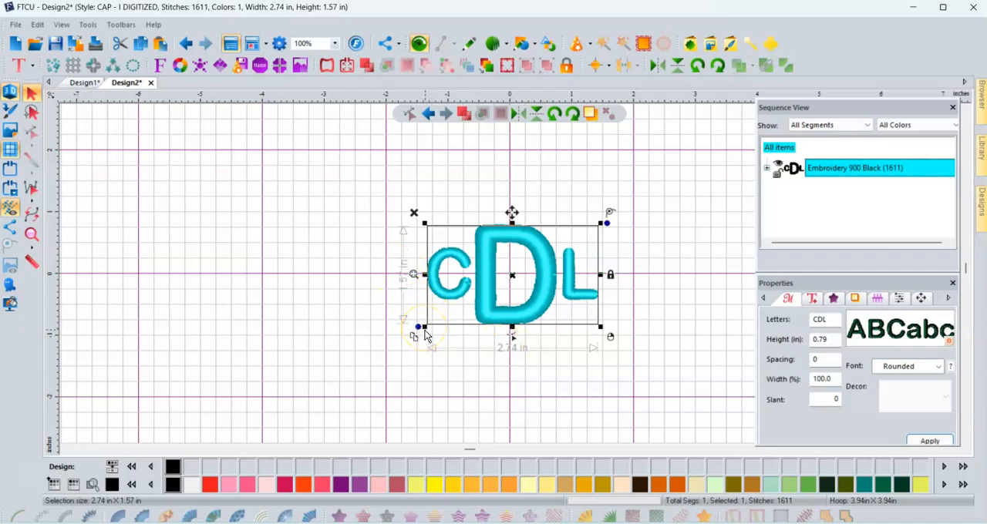
click(10, 168)
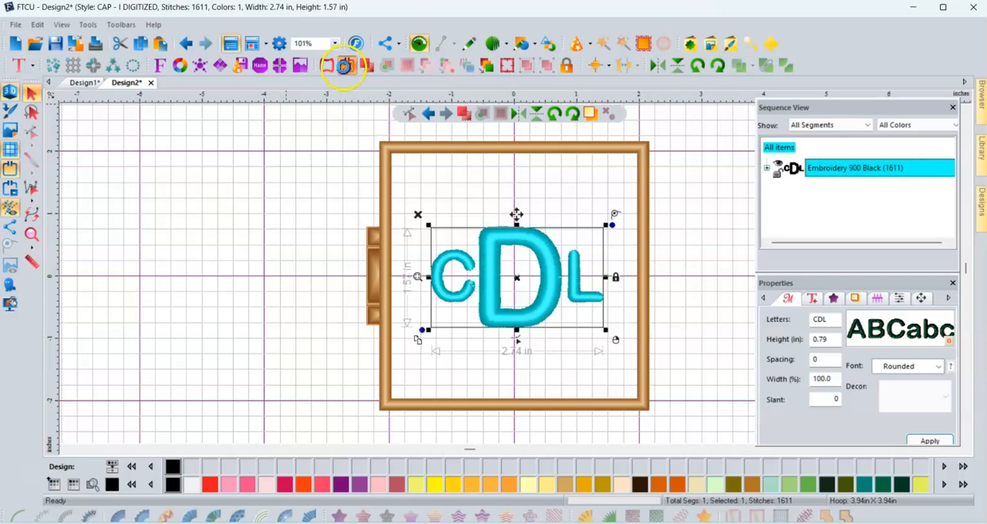
click(345, 68)
click(583, 307)
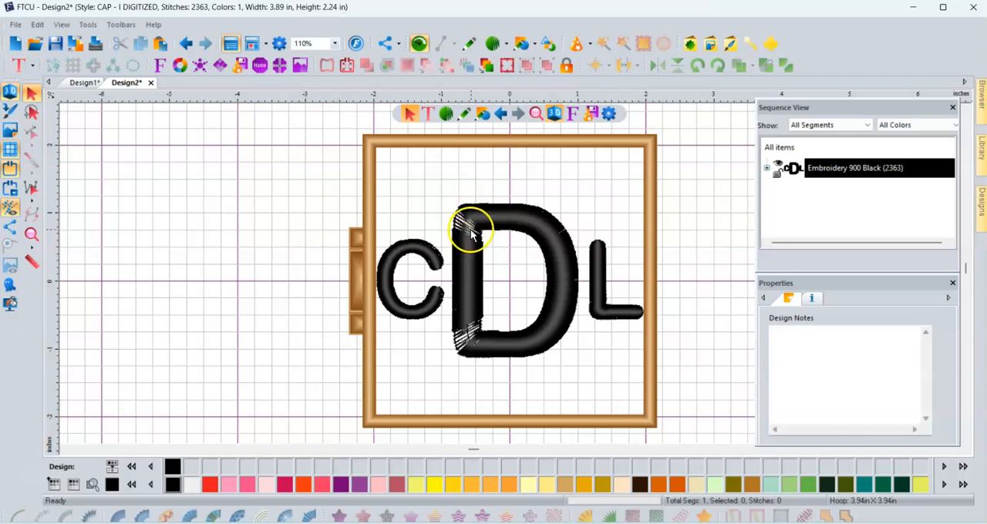
- Shrink the monogram proportionally to about 2.70 × 1.56 in, centre it in the hoop and deselect it
click(461, 224)
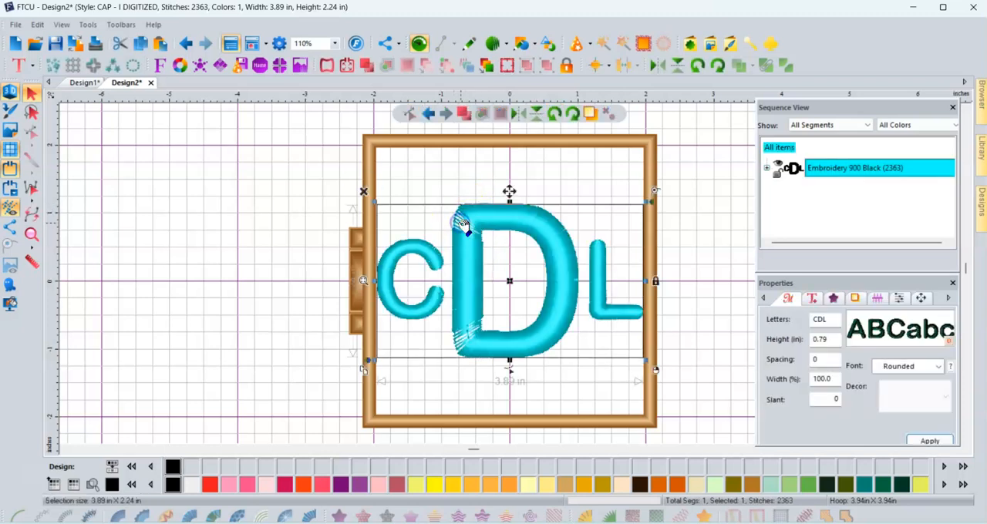
drag(648, 199, 594, 229)
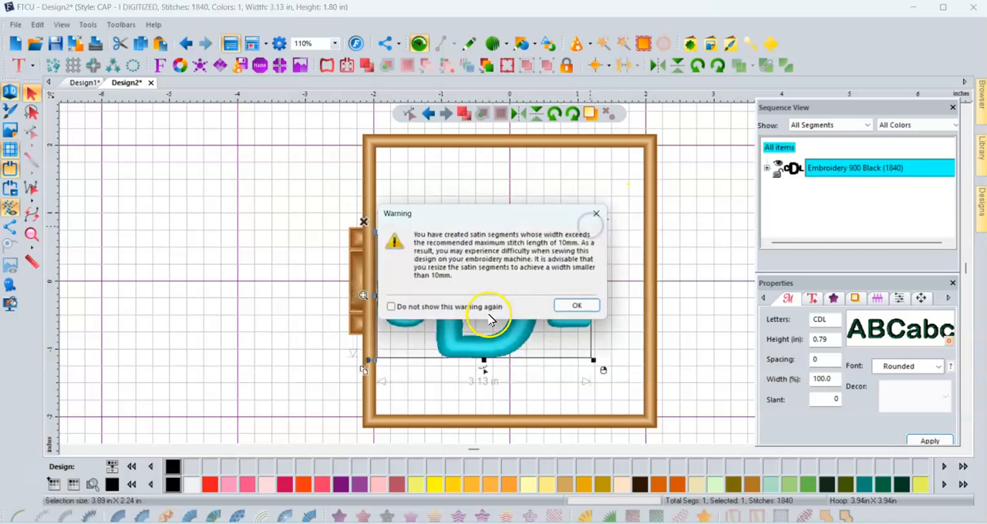
click(574, 306)
drag(593, 230, 568, 247)
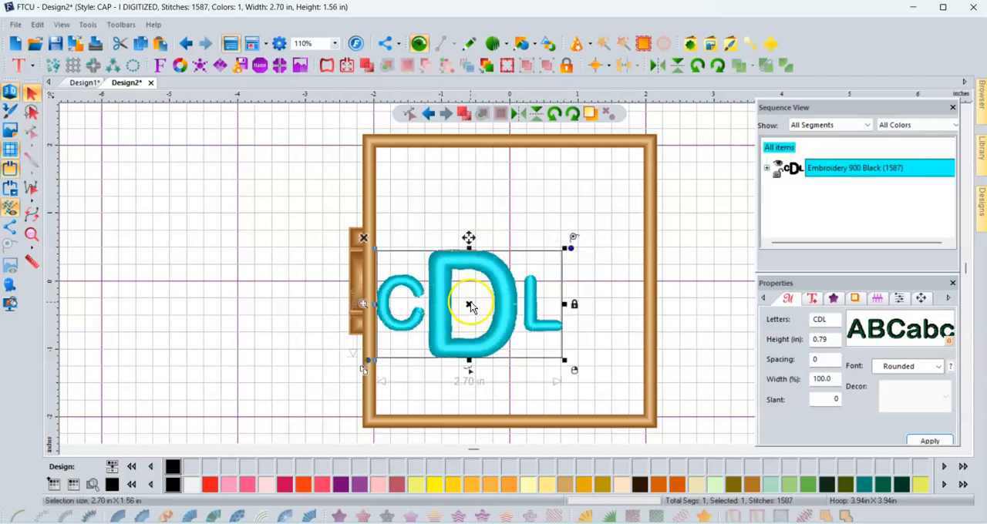
drag(472, 305, 515, 282)
click(502, 390)
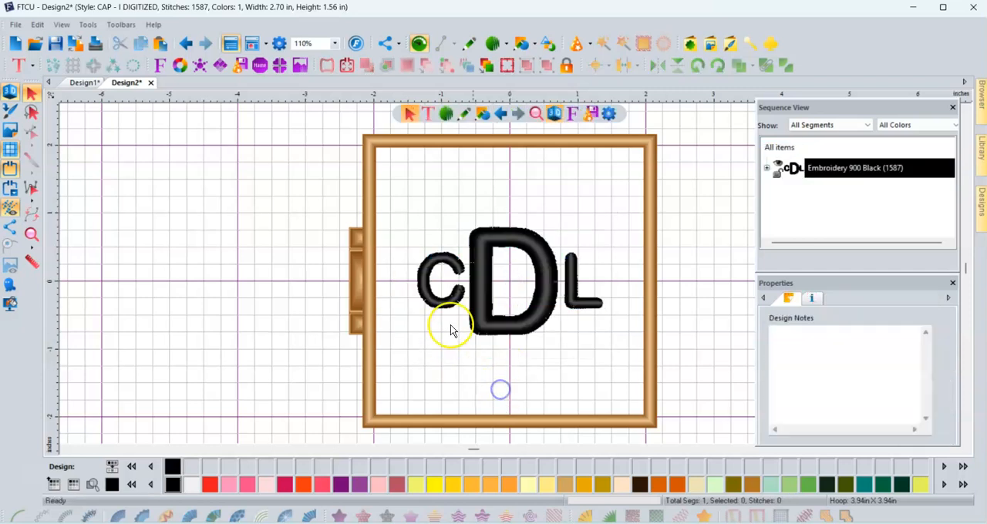
- Change the monogram's thread colour to Embroidery 19 Sky Blue and deselect it
click(532, 324)
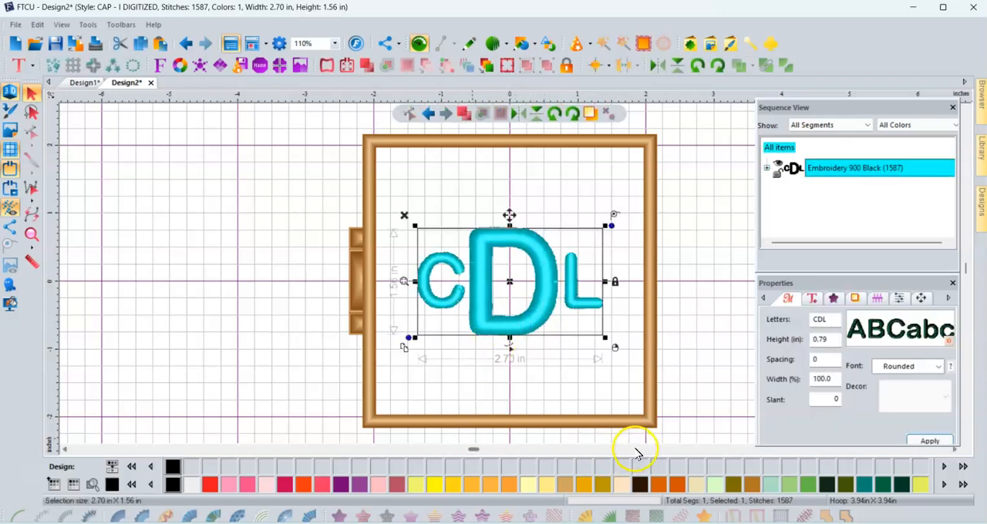
click(944, 485)
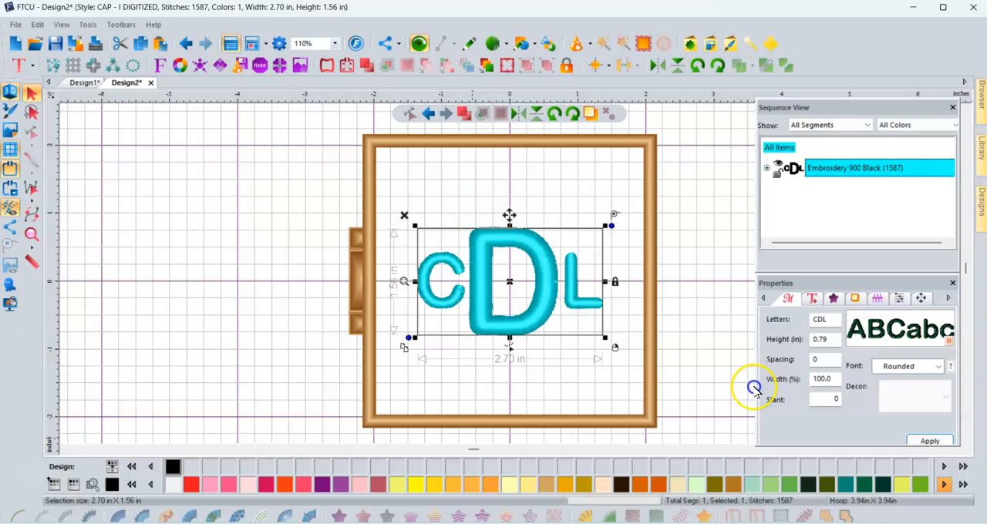
click(942, 485)
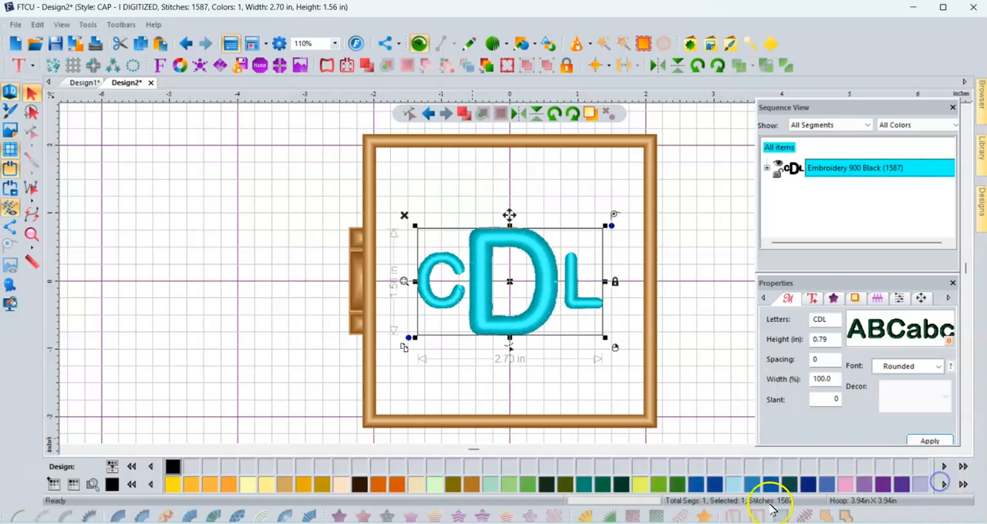
click(754, 486)
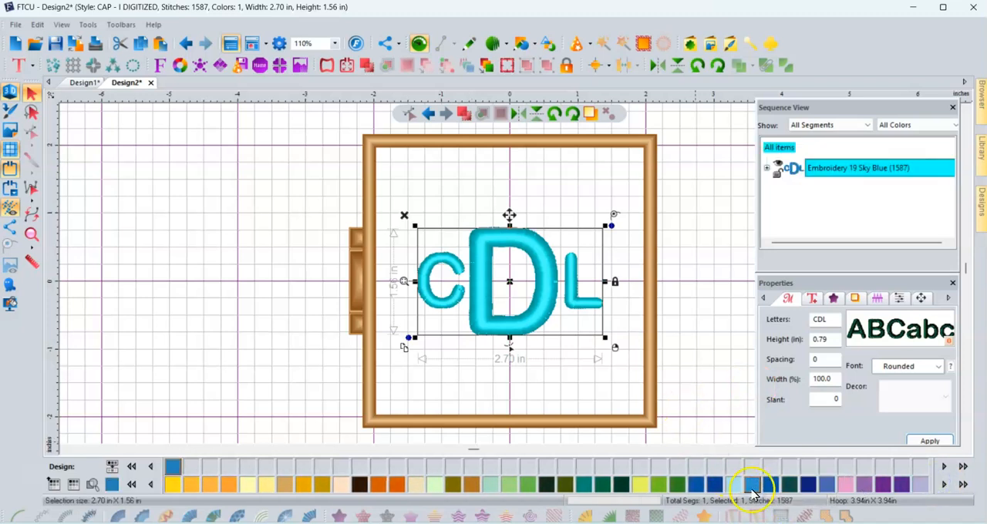
click(684, 366)
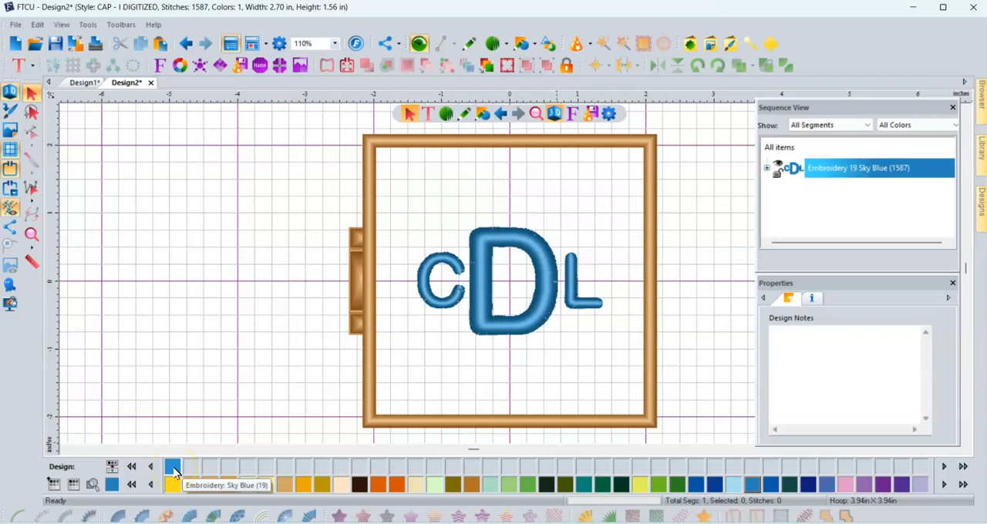
- Review the monogram's text and fill settings, keep the Satin pattern, and apply a stitch density of 0.30 mm
click(519, 327)
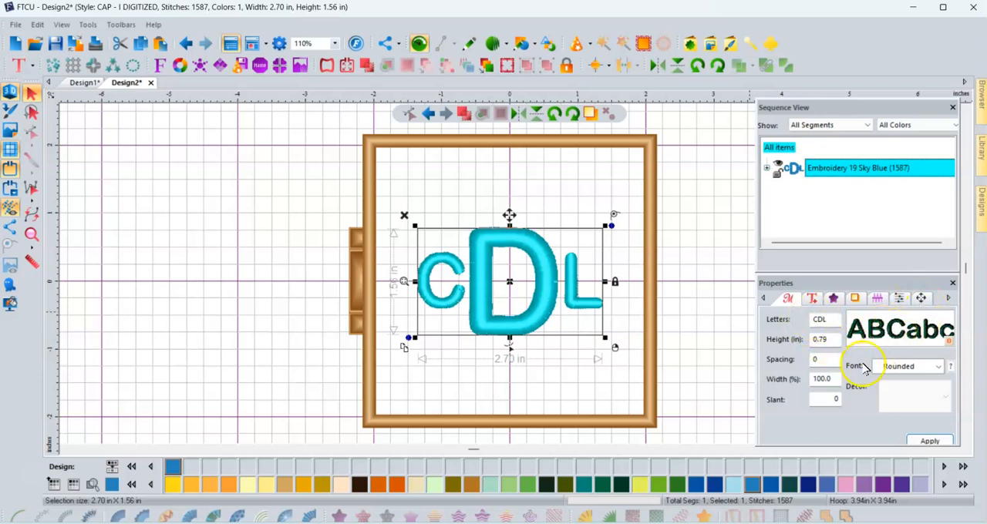
click(813, 300)
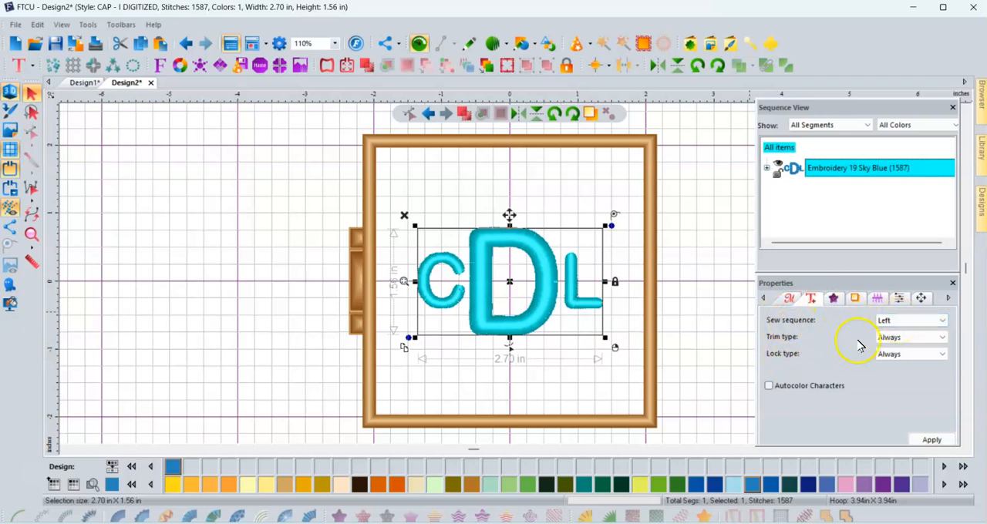
click(833, 298)
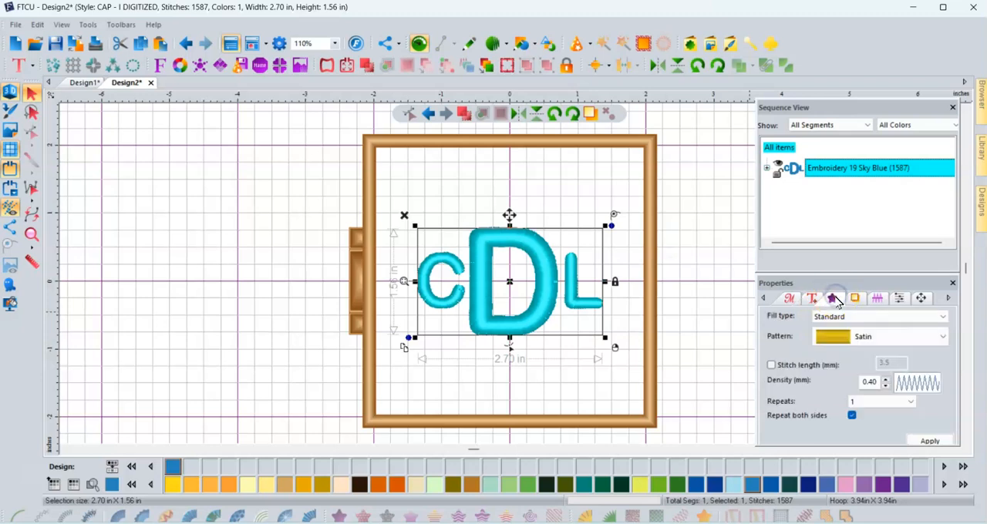
click(840, 318)
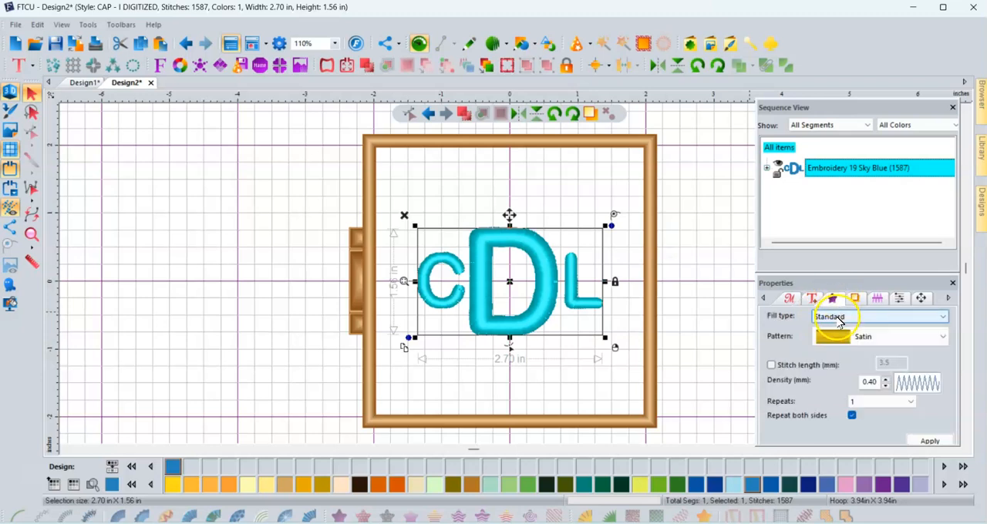
click(844, 337)
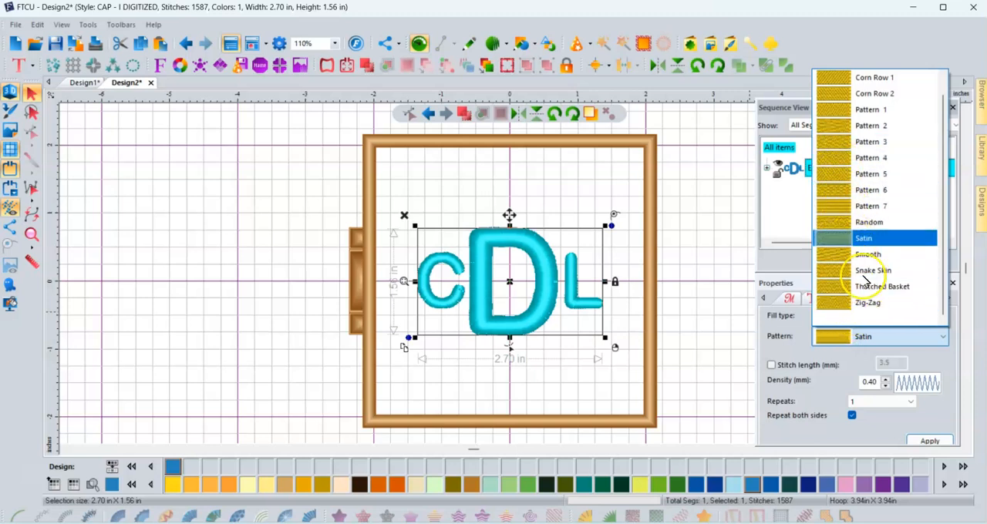
click(862, 337)
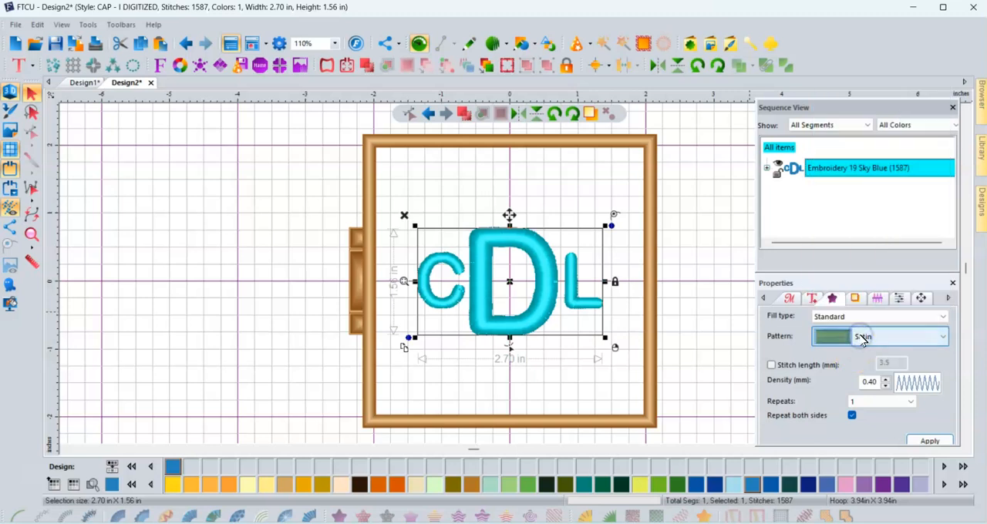
click(831, 364)
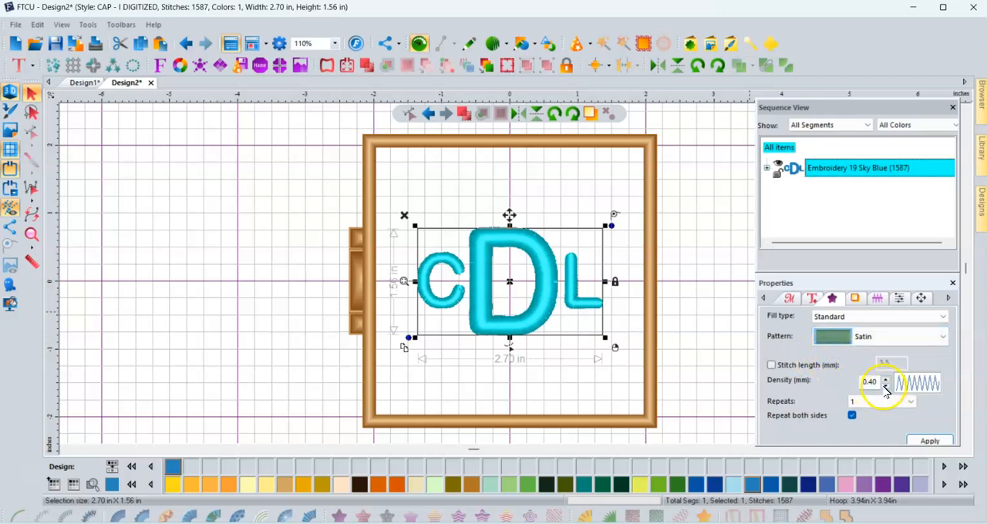
click(886, 387)
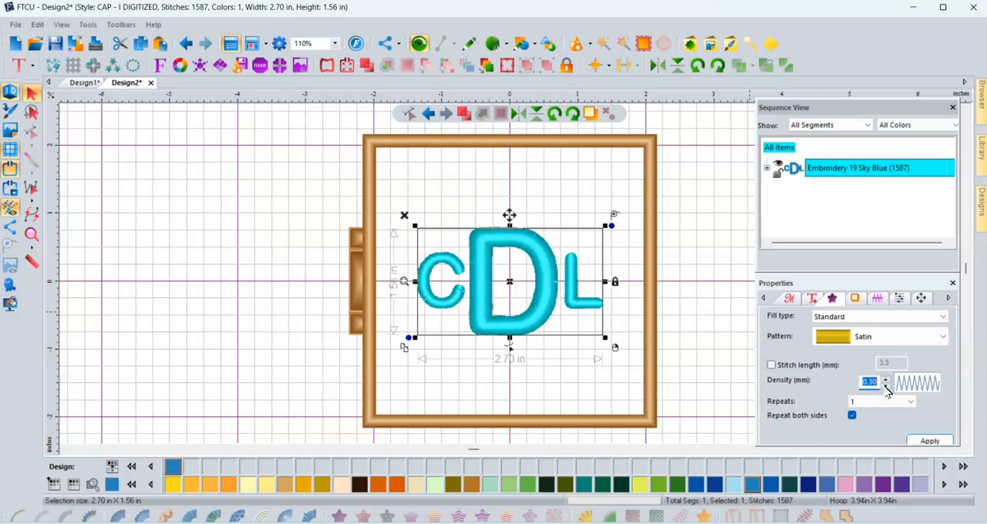
click(917, 445)
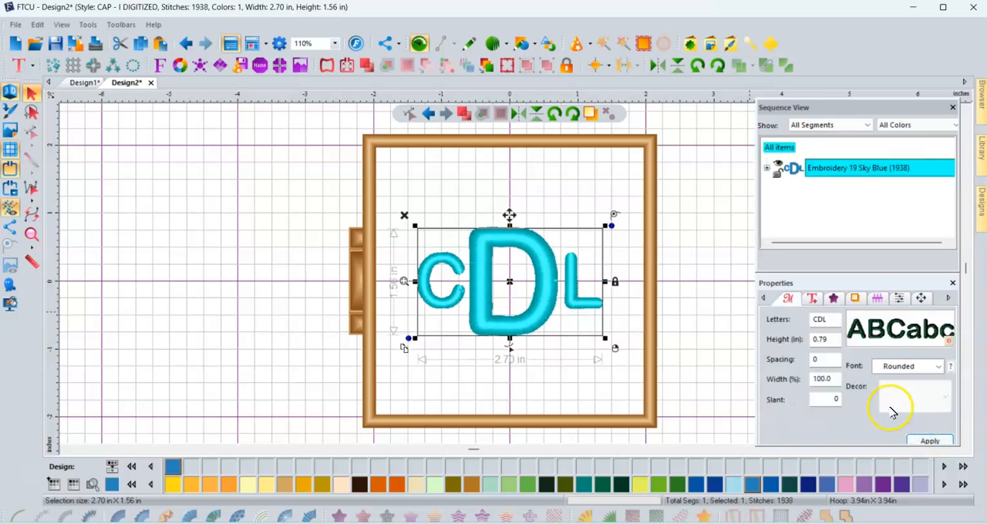
- Review the monogram's underlay, pull and push compensation and quality control settings, plus the font's recommended heights
click(852, 299)
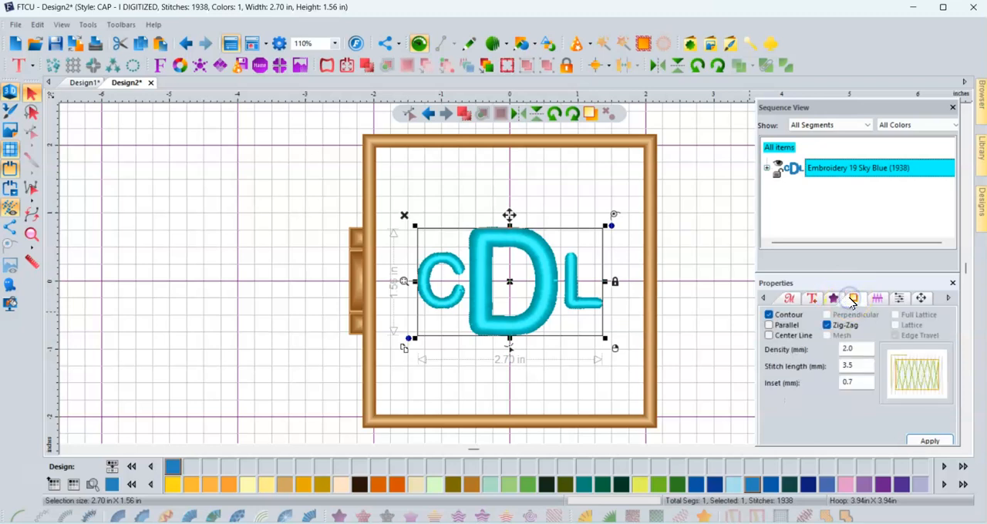
click(877, 299)
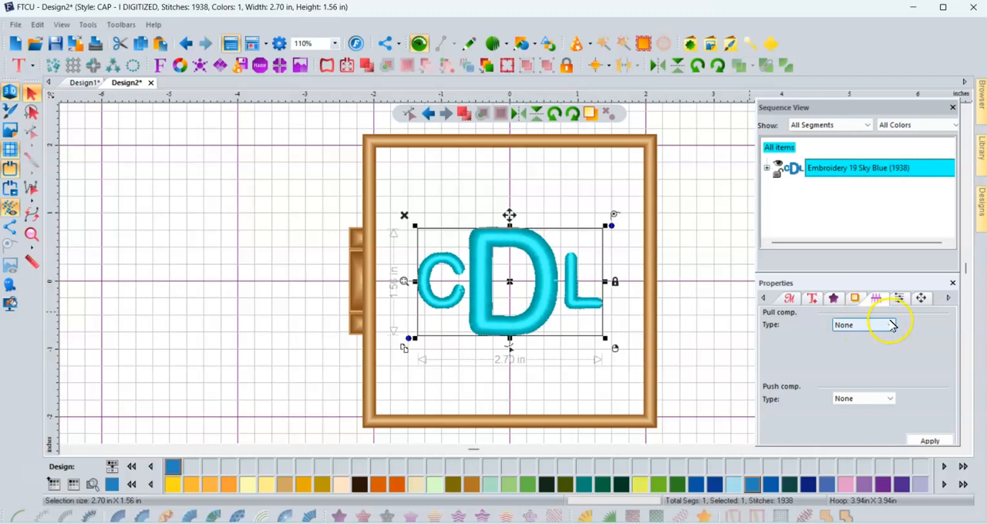
click(901, 299)
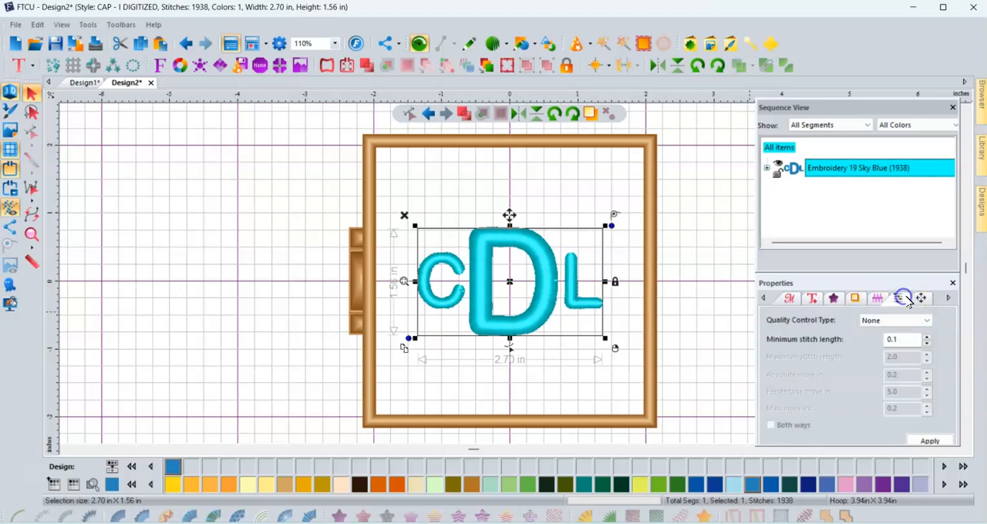
click(928, 440)
click(792, 300)
mouse_move(884, 347)
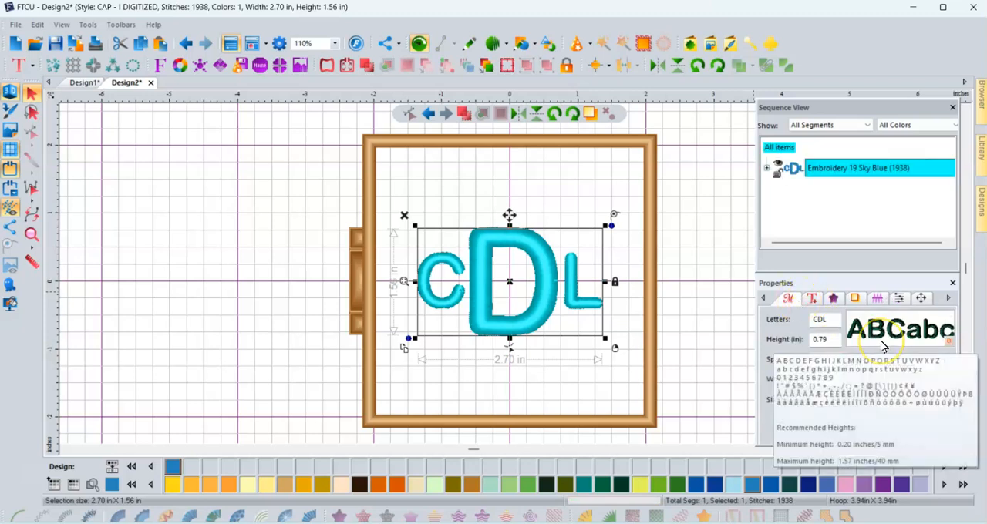
click(704, 402)
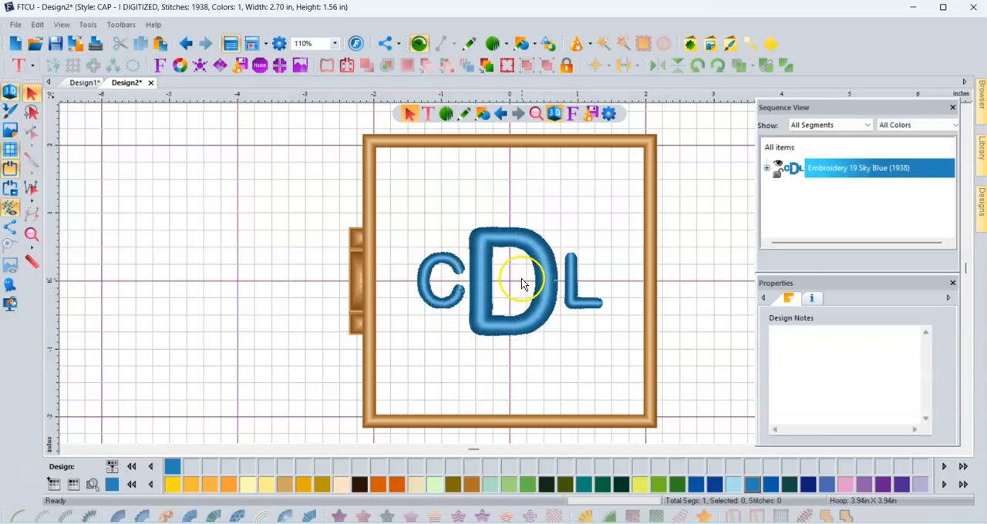
- Start Save2Sew for the design and choose Baby Onesie - I Digitized as the fabric type
click(14, 26)
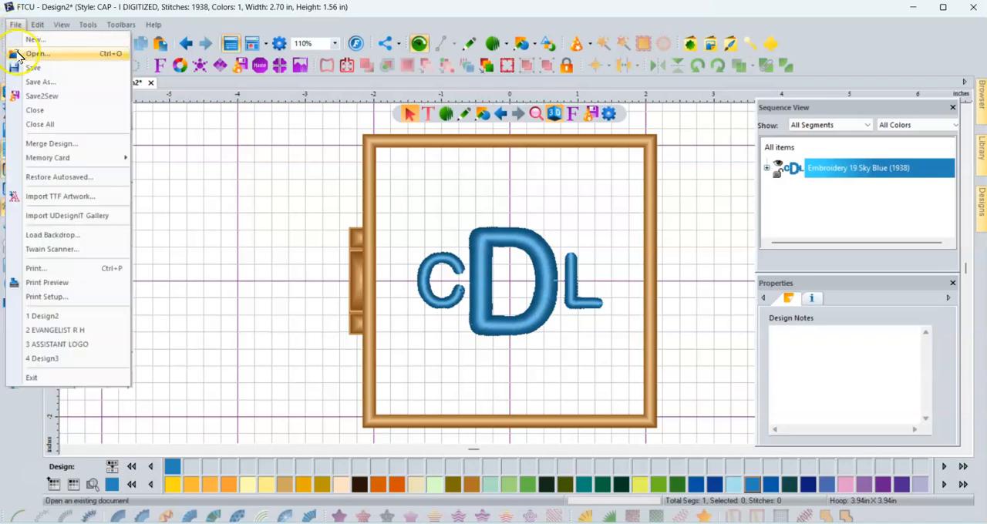
click(34, 97)
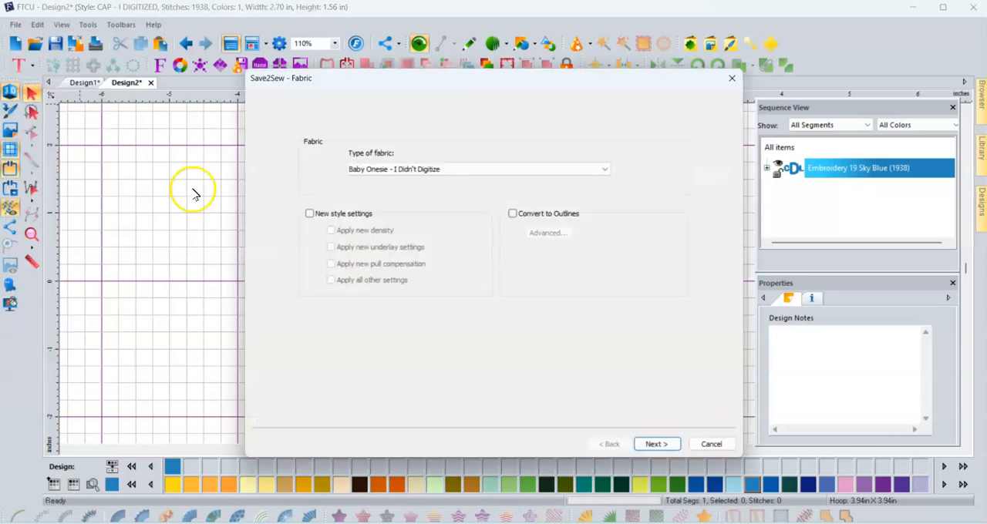
click(405, 170)
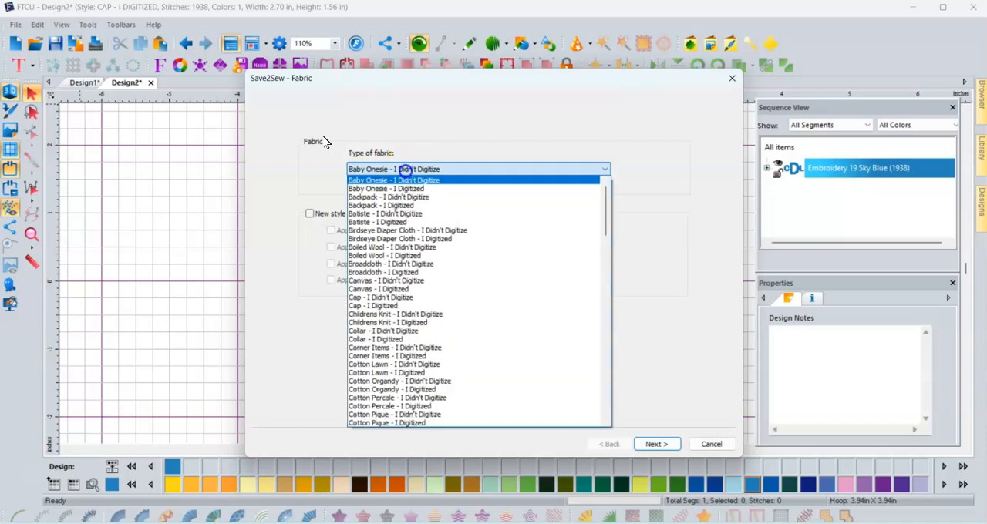
click(413, 189)
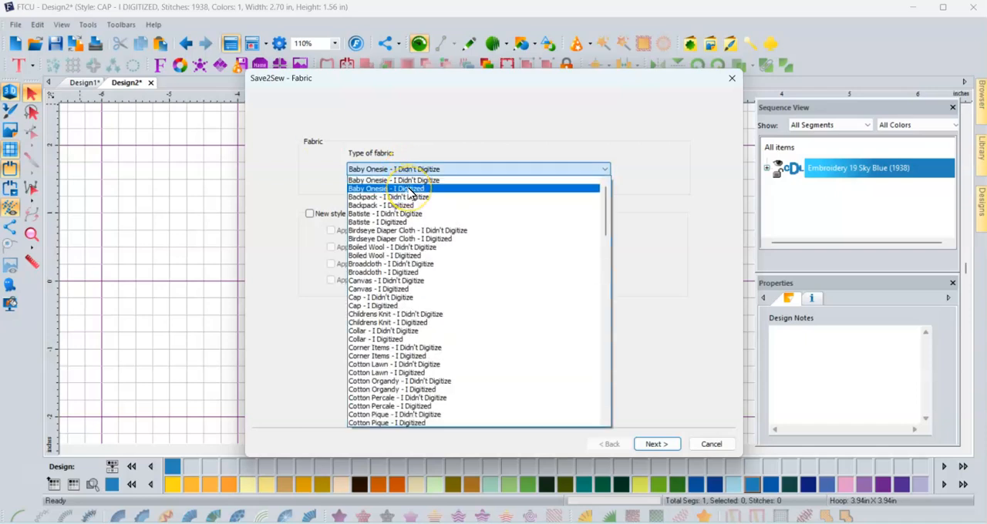
click(401, 181)
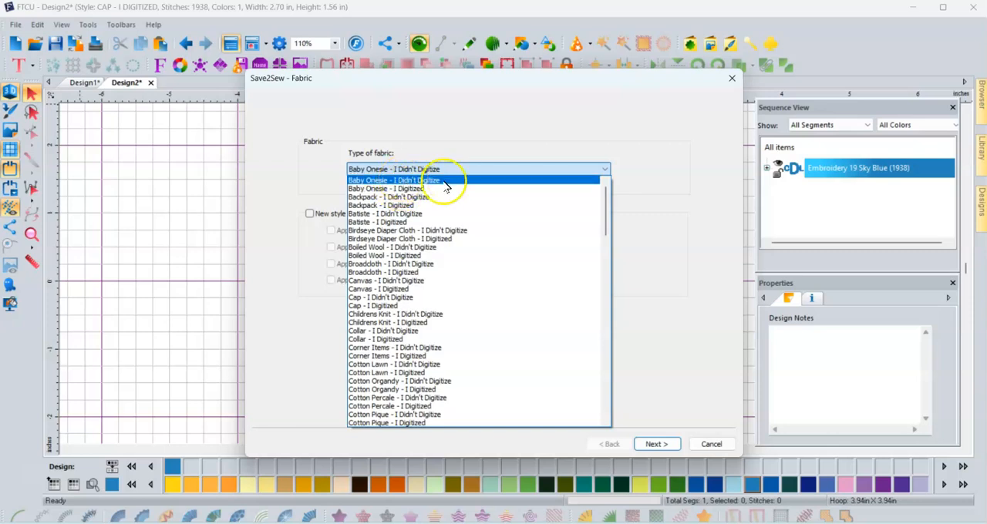
click(415, 189)
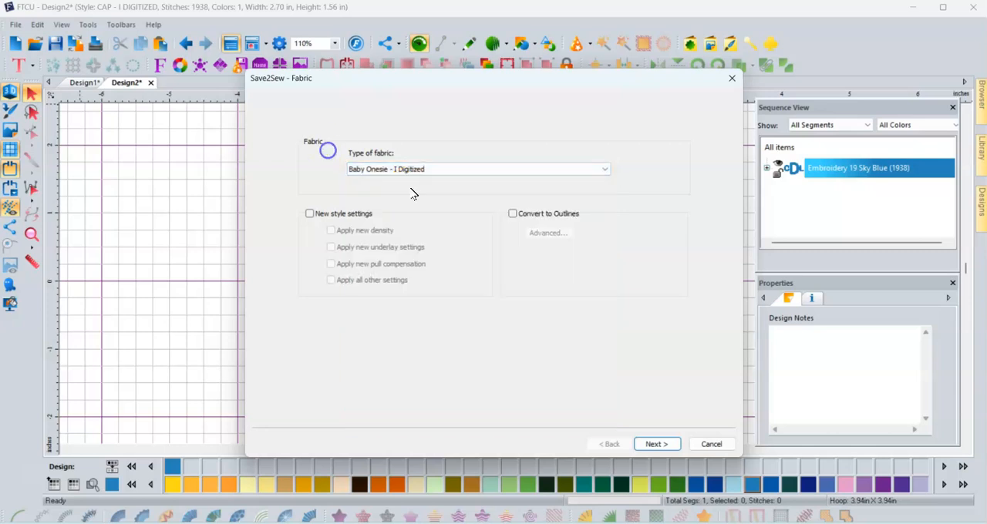
- Enable new style settings for density, underlay, pull compensation and all other settings, and finish the Save2Sew wizard
click(309, 217)
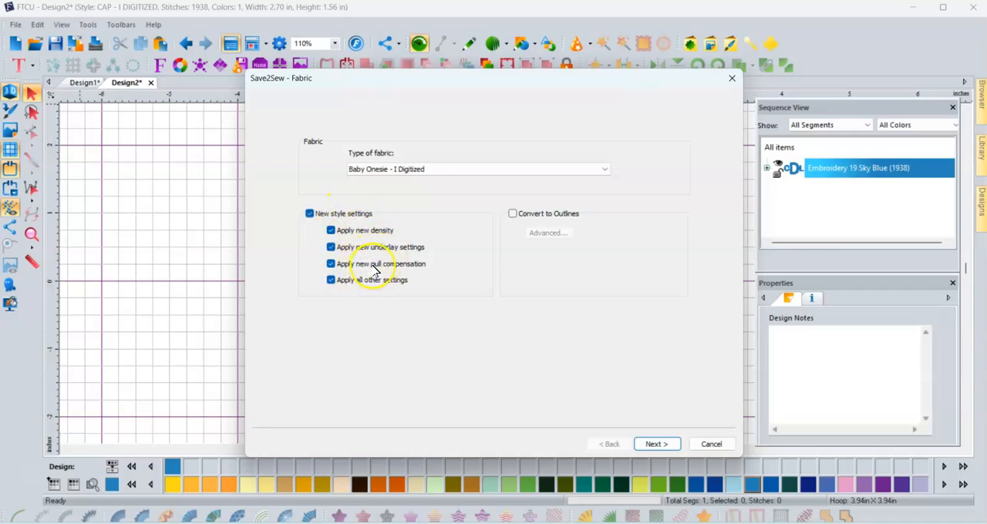
click(654, 445)
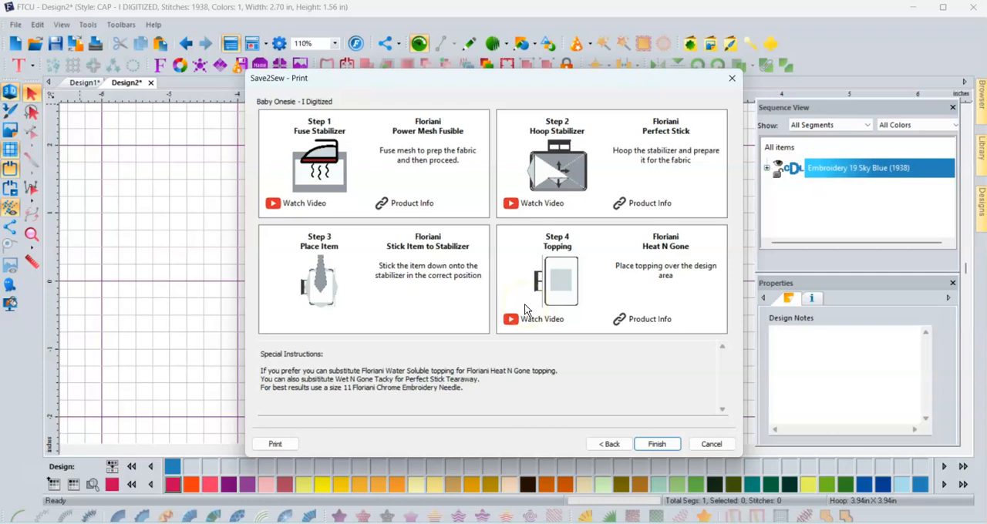
click(651, 445)
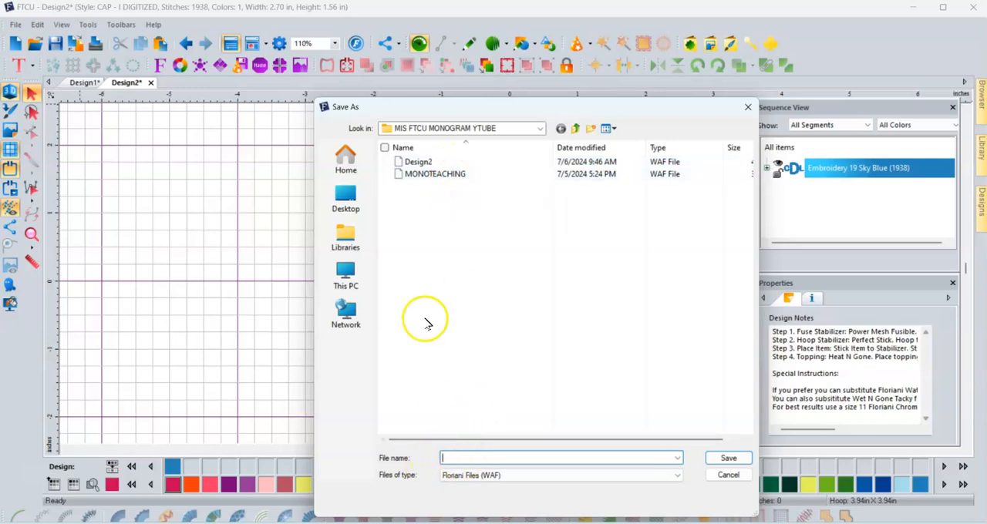
- Save the monogram as the Floriani WAF file MONOGRAM1 in the MIS FTCU MONOGRAM YTUBE folder
click(539, 128)
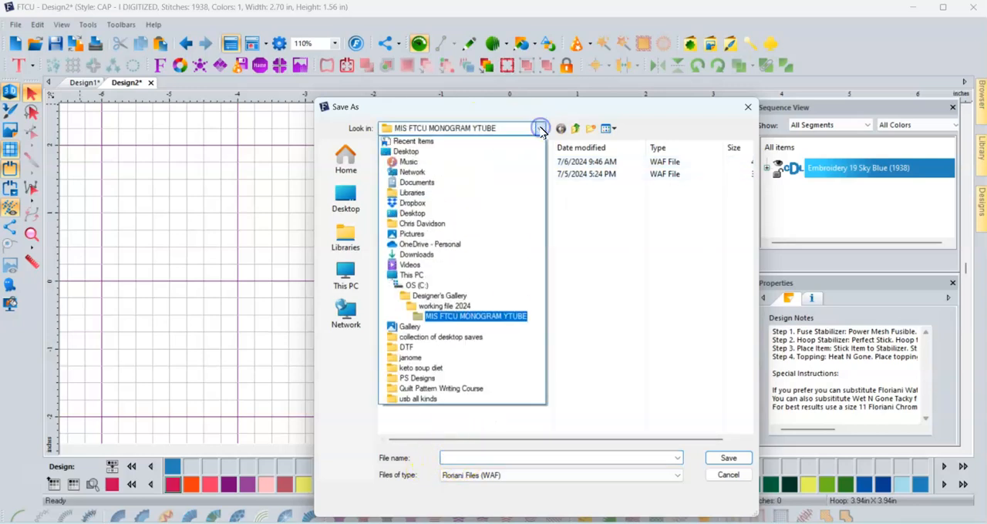
click(541, 129)
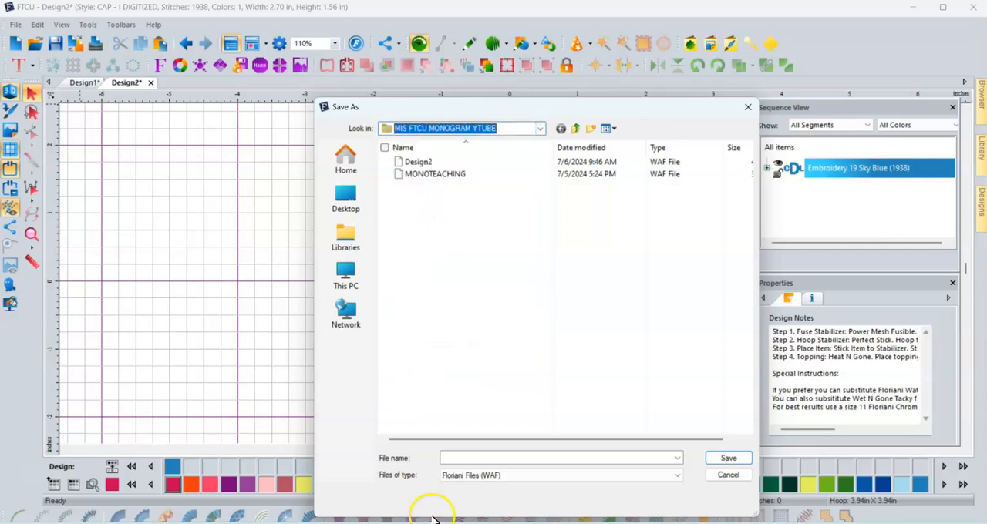
click(477, 458)
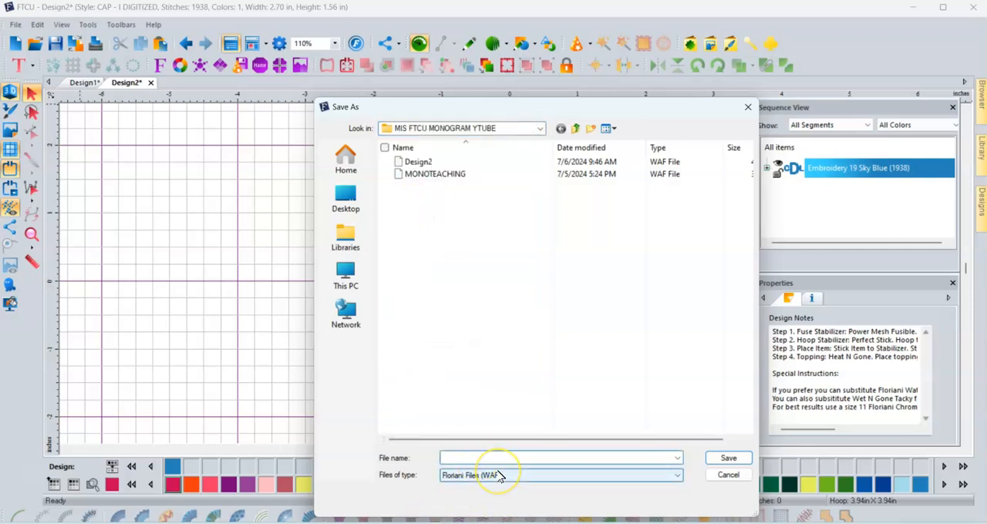
text(MONOGRAM)
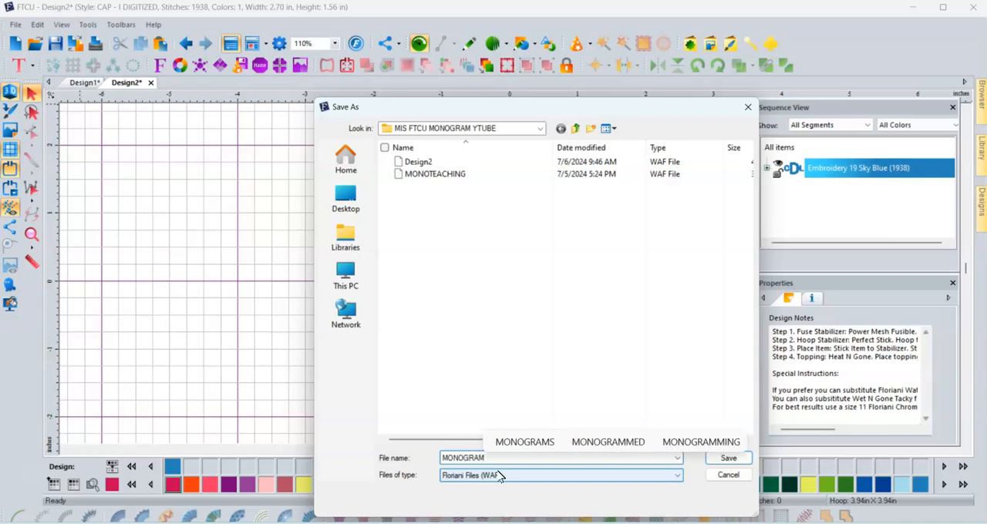
text(1)
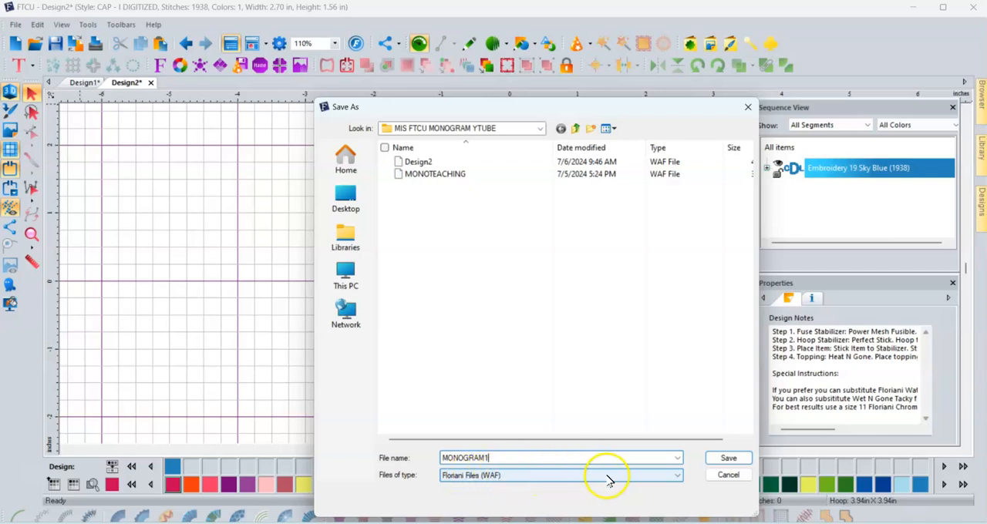
click(727, 458)
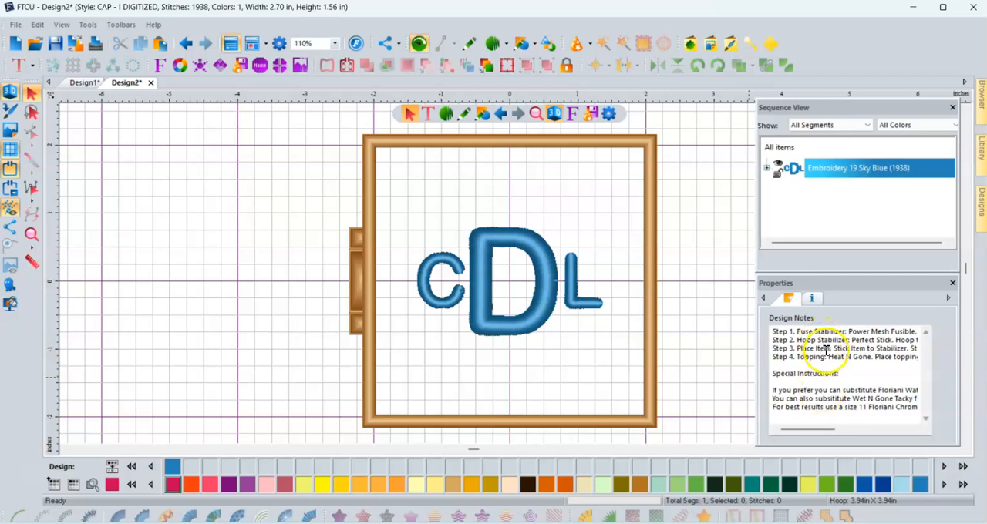
- Save a stitch file copy of MONOGRAM1 in the Baby Lock/Brother/Bernina (PES) format
click(19, 24)
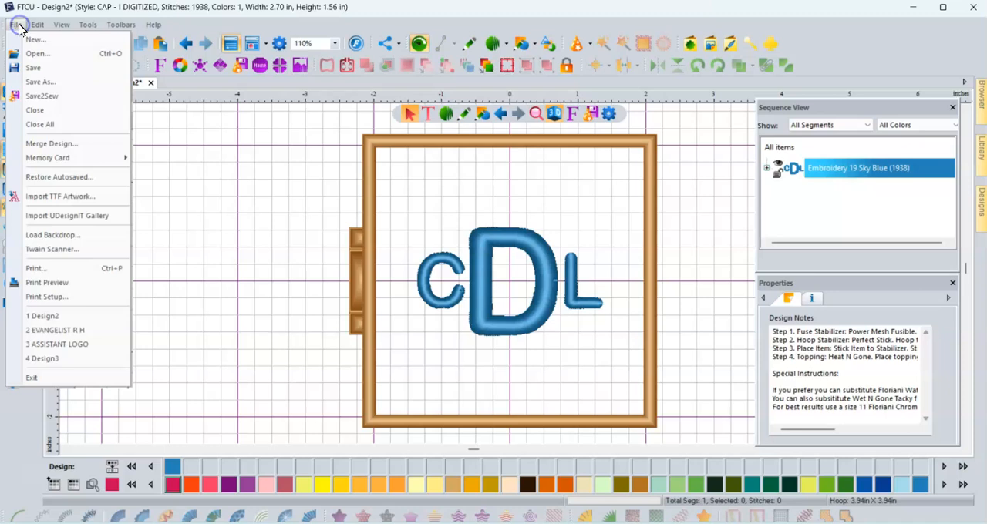
click(31, 81)
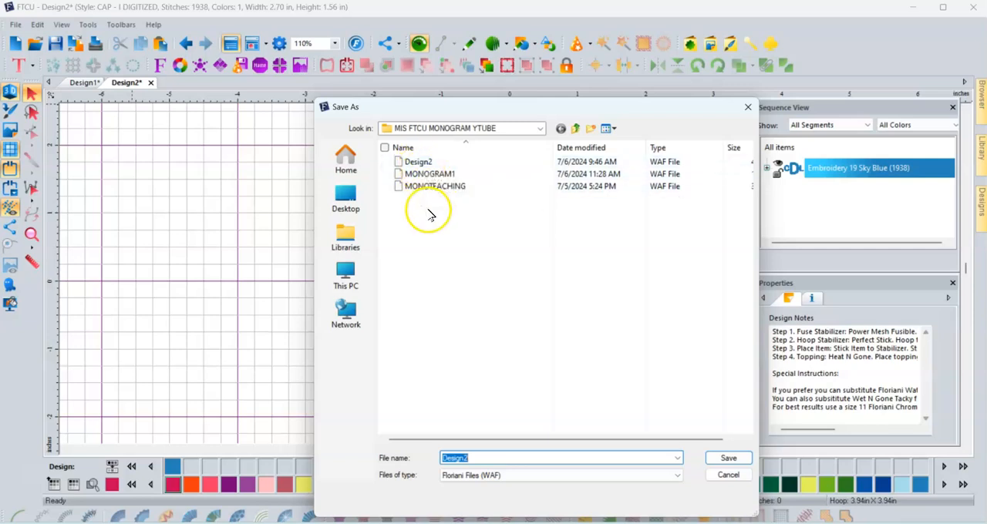
click(436, 174)
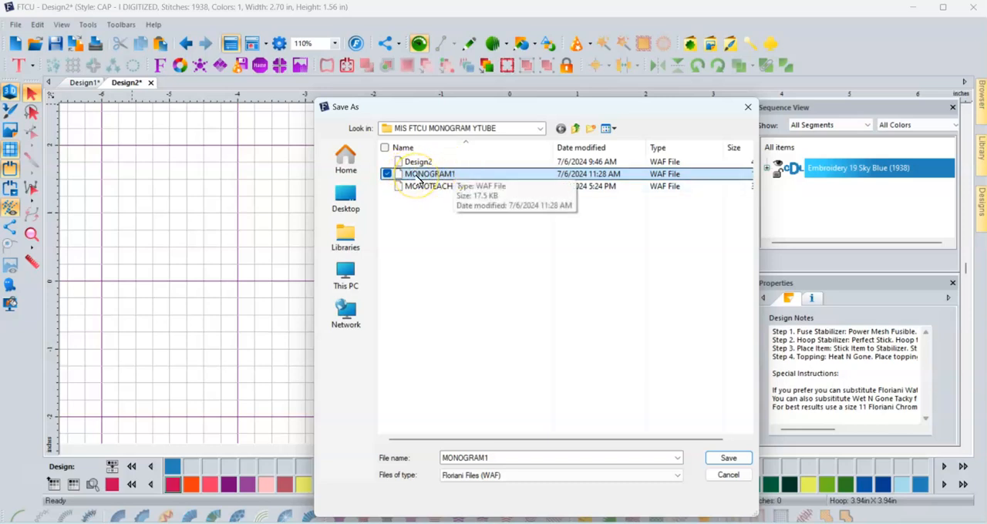
click(499, 478)
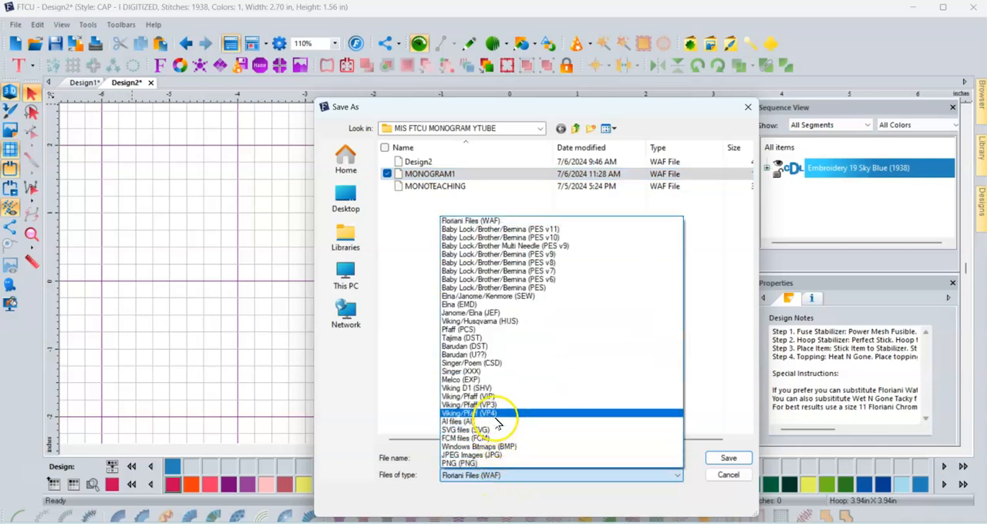
click(500, 288)
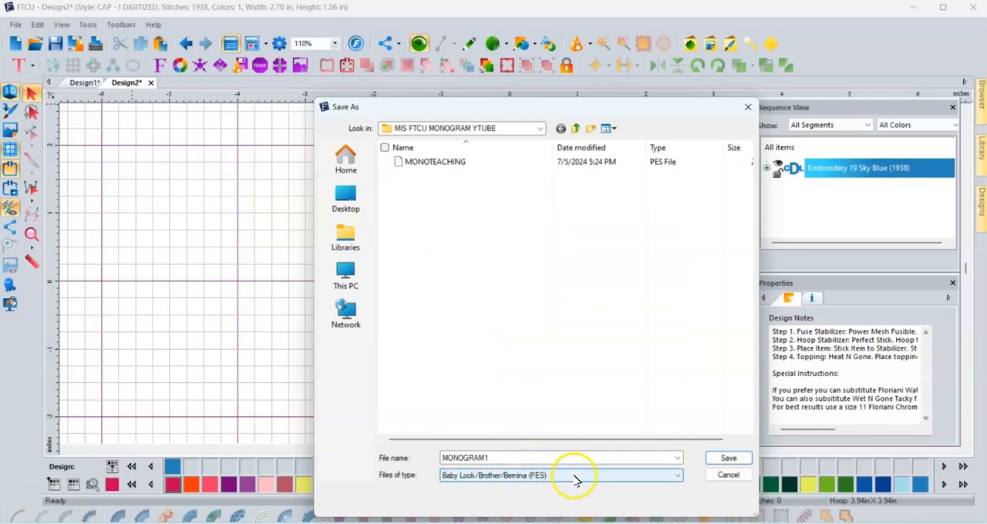
click(729, 459)
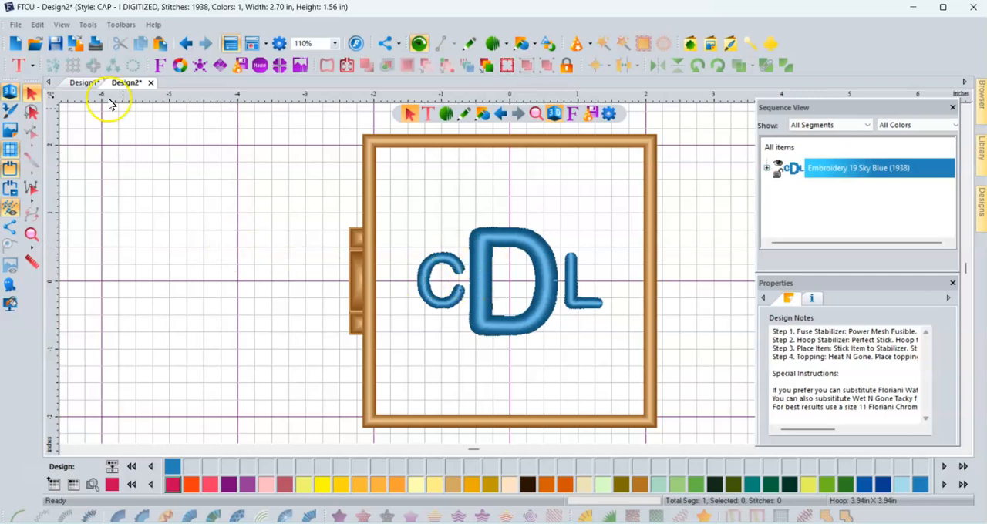
- Create a new blank design page and browse for an existing design in the Patriotic Designs folder of Designer's Gallery
click(15, 44)
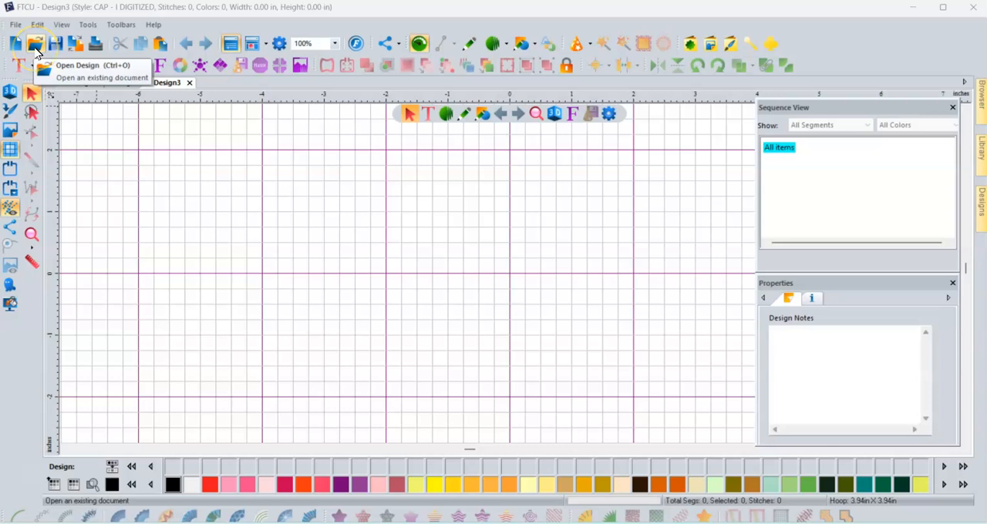
click(35, 48)
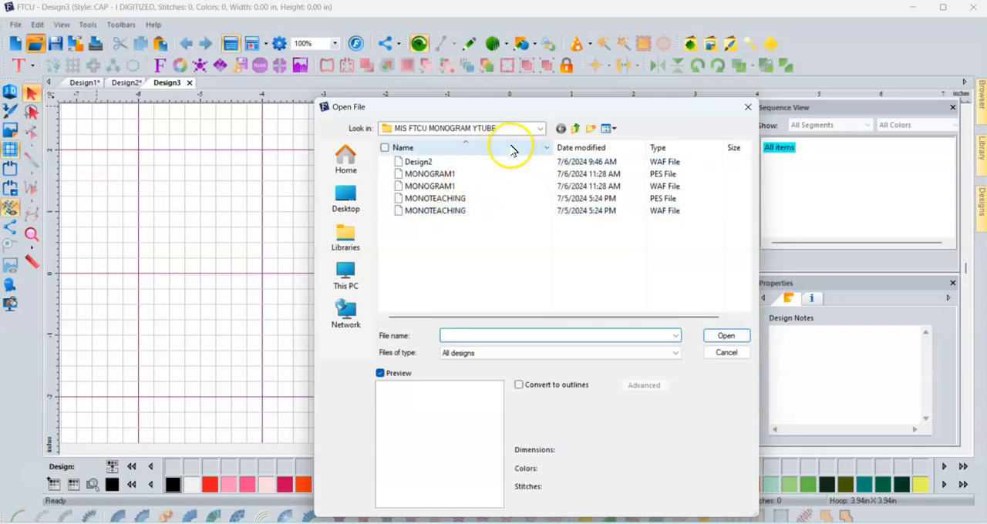
click(541, 128)
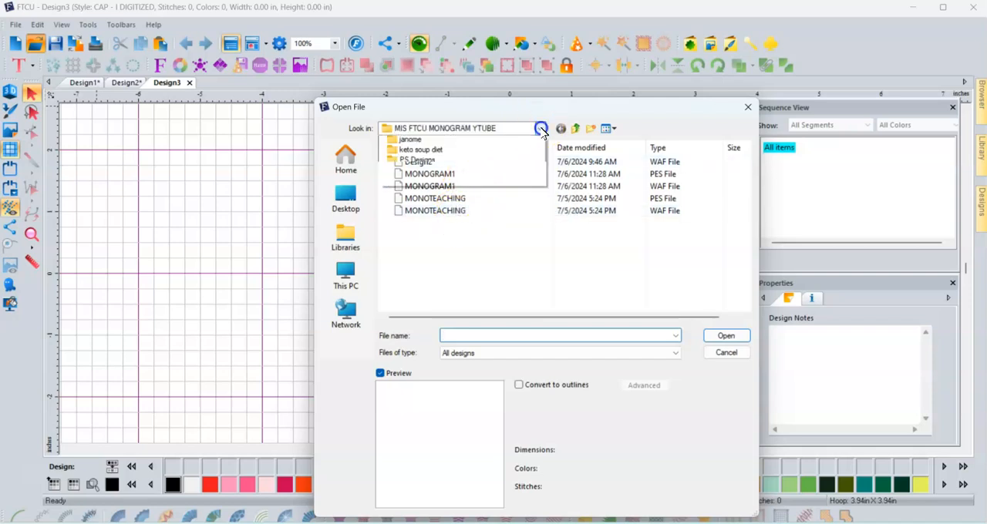
click(459, 296)
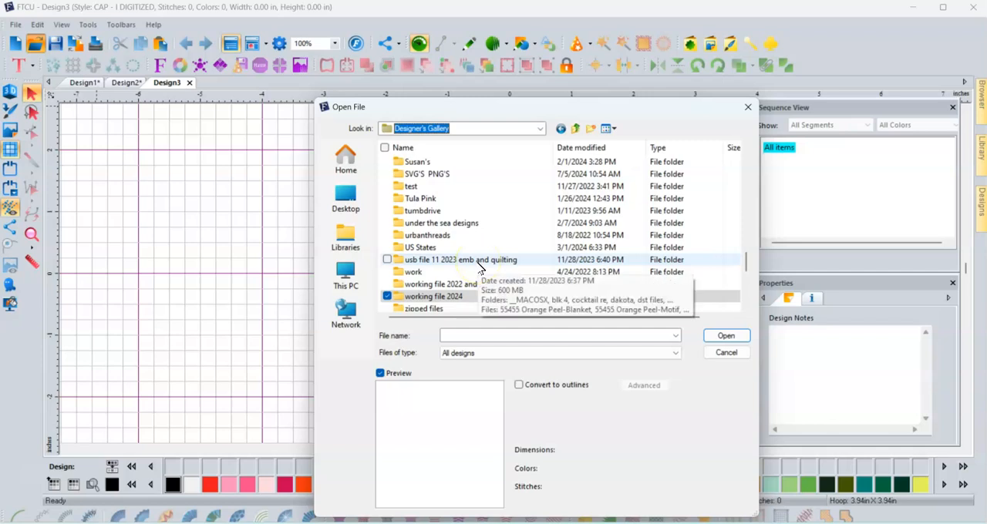
scroll(478, 267, up, 4)
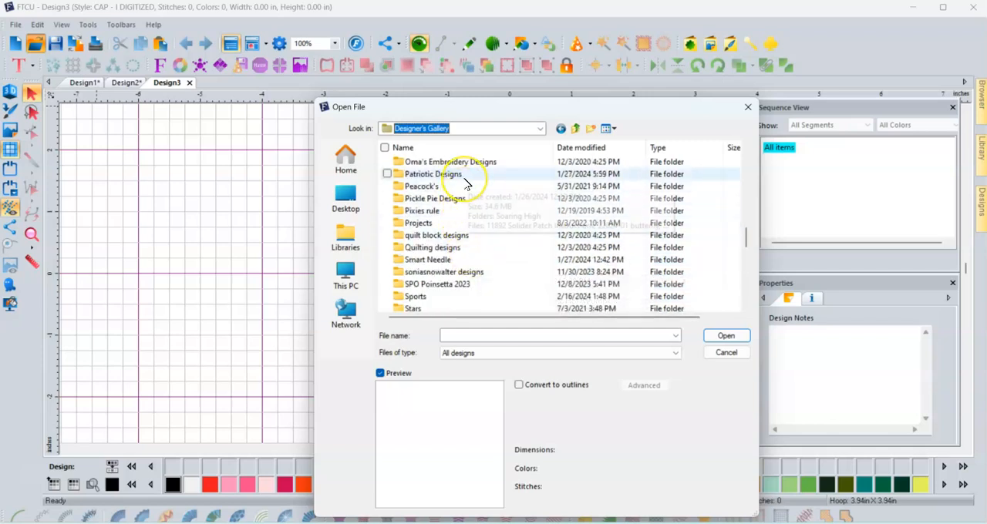
scroll(466, 185, up, 3)
scroll(470, 216, down, 2)
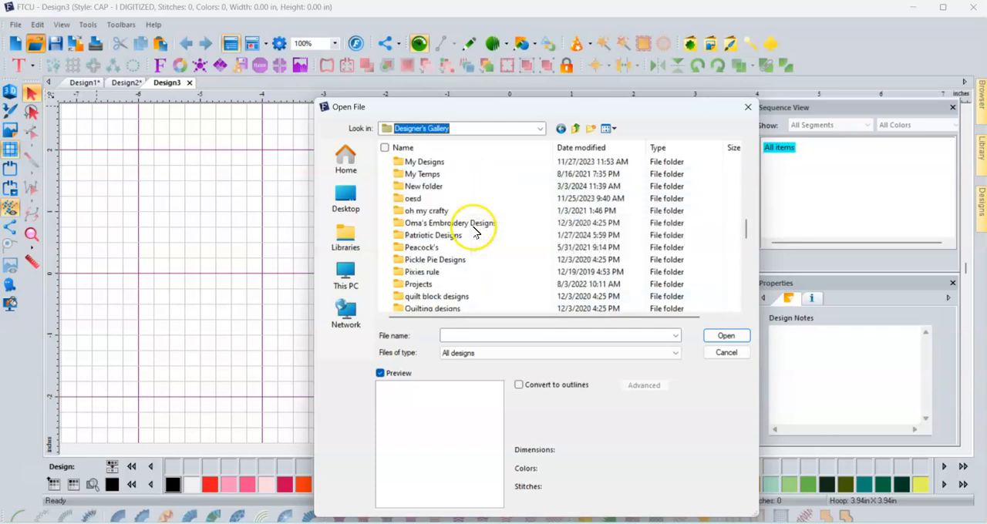
double_click(430, 235)
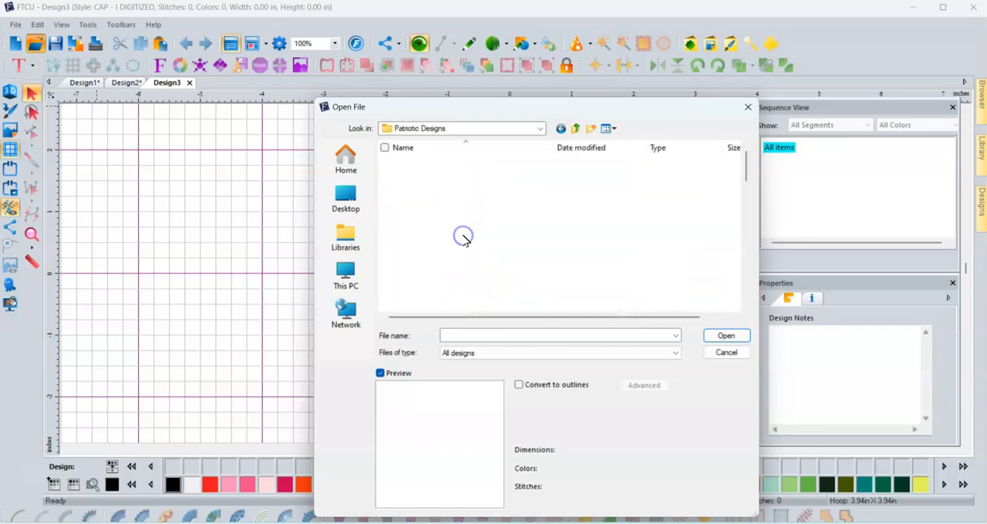
- Preview several patriotic designs and open the PES version of HD262
click(423, 186)
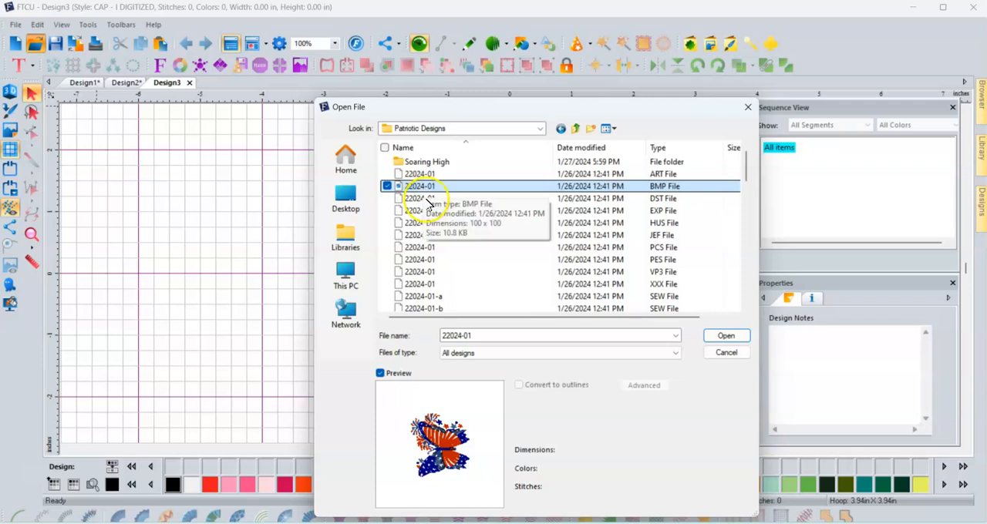
scroll(423, 290, down, 2)
click(420, 272)
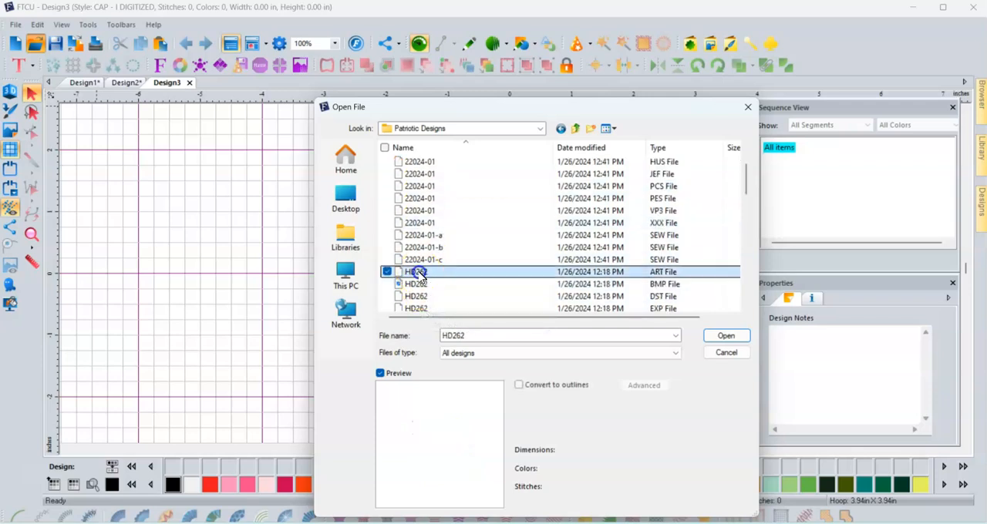
click(423, 284)
scroll(425, 266, down, 3)
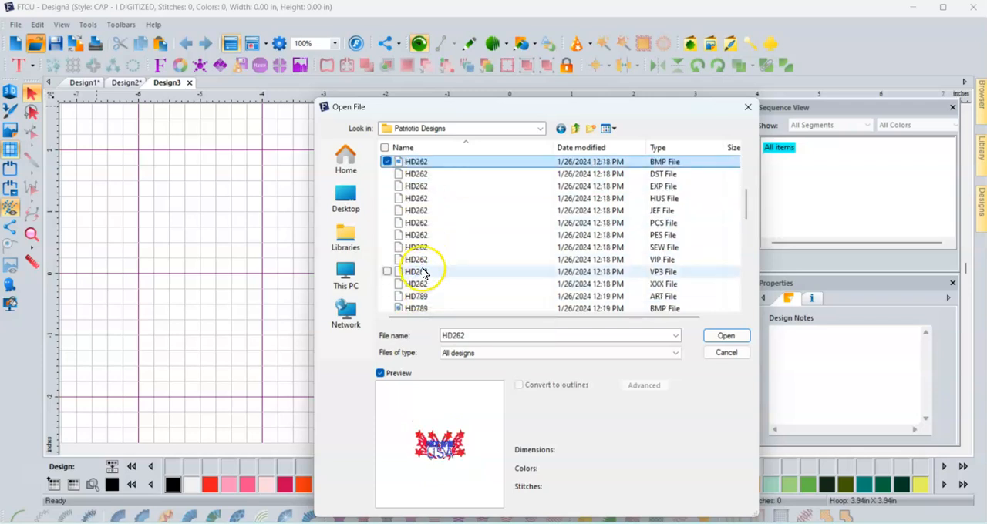
click(423, 272)
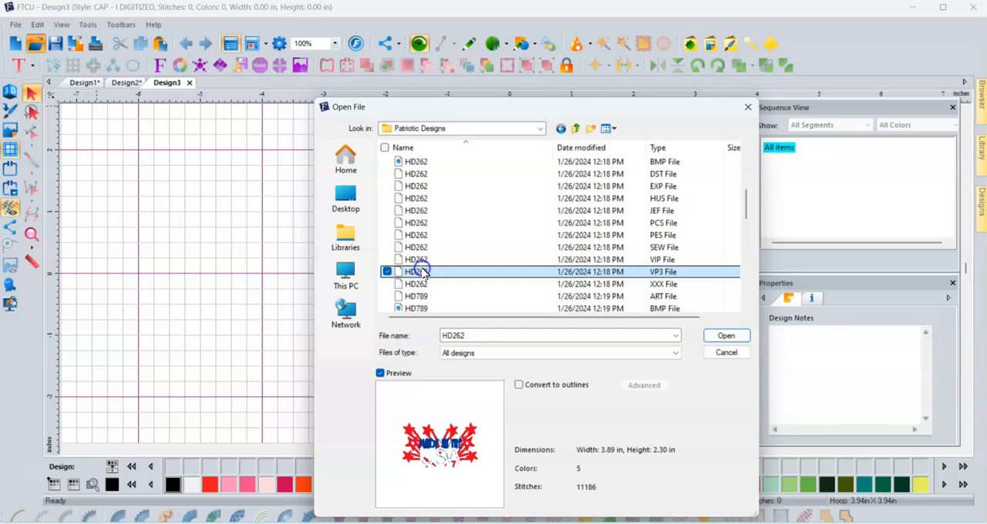
click(662, 235)
click(713, 337)
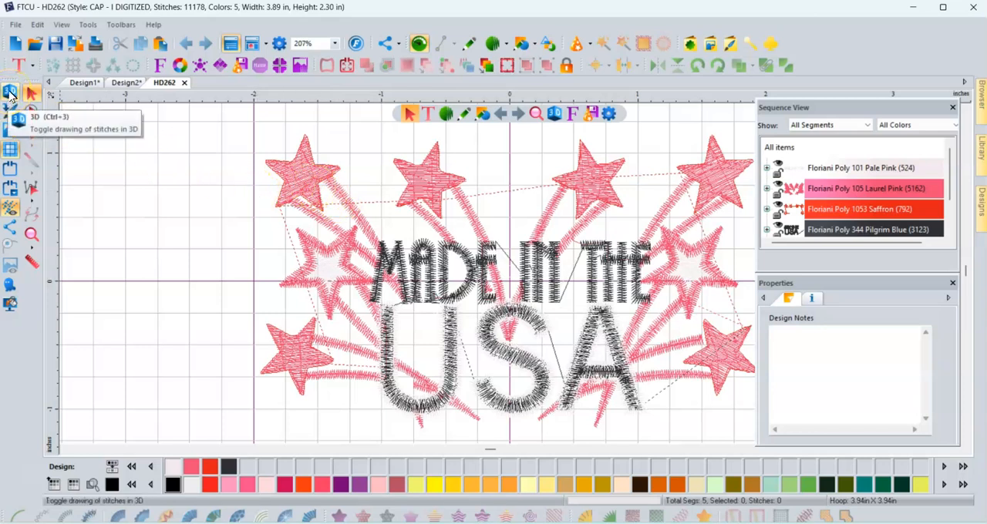
- Show the stitches of the HD262 design in 3D
click(10, 92)
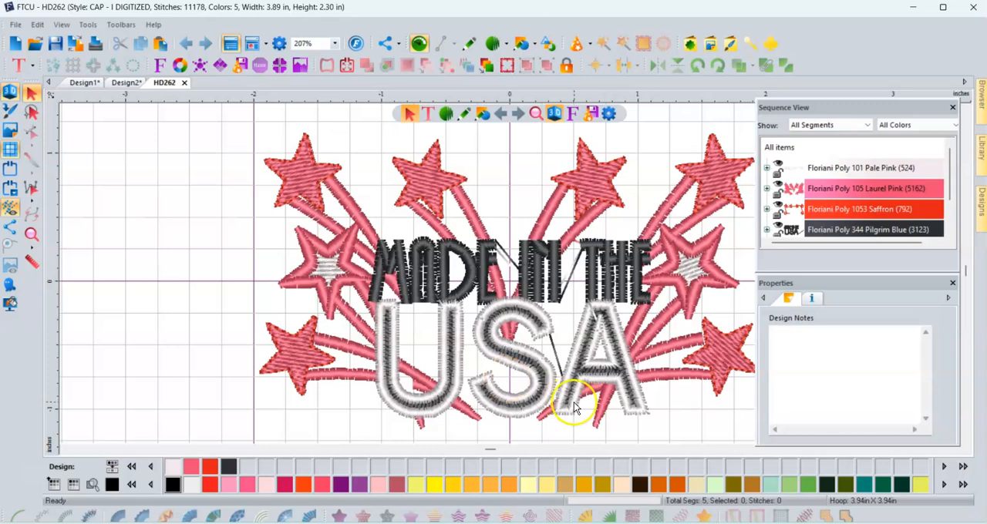
scroll(444, 345, down, 2)
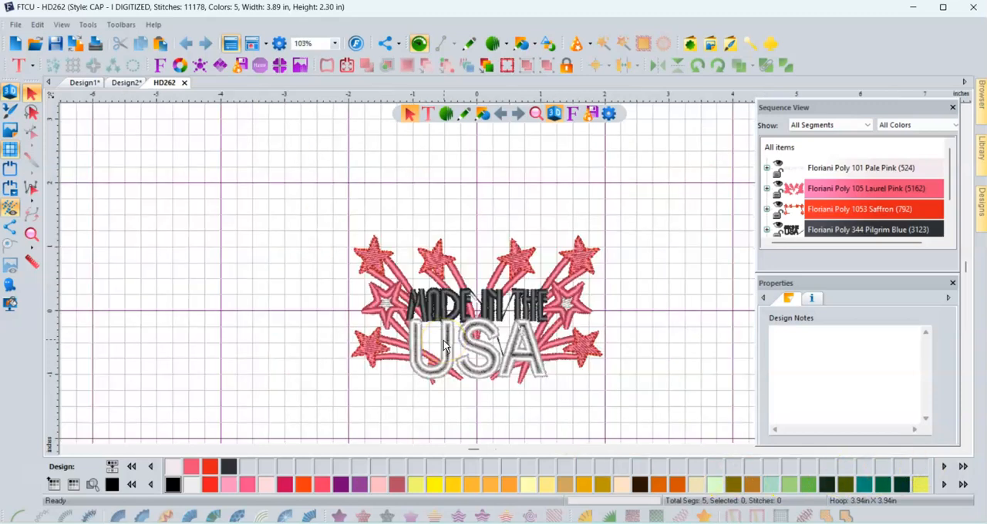
scroll(444, 347, up, 2)
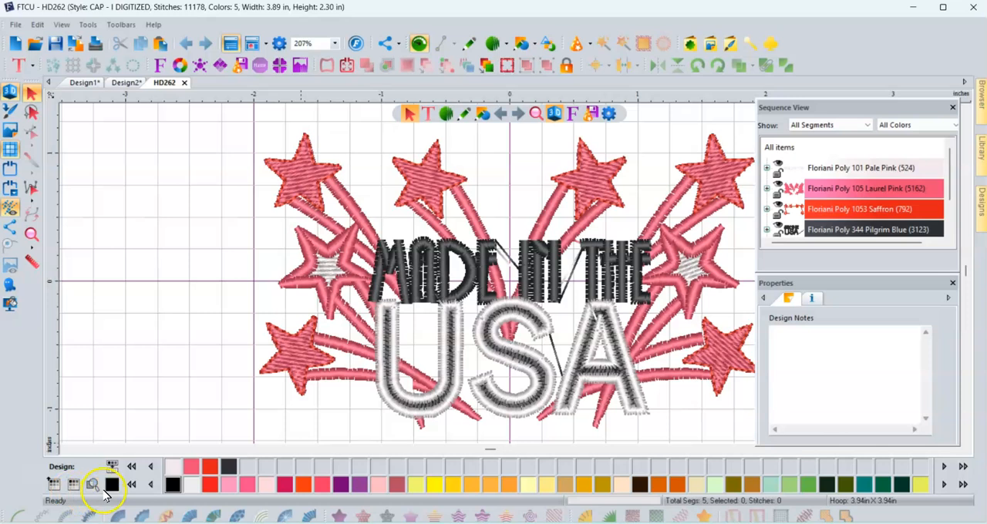
- Examine the popup colour palette and the list of thread brands, keeping the Embroidery thread palette
click(53, 484)
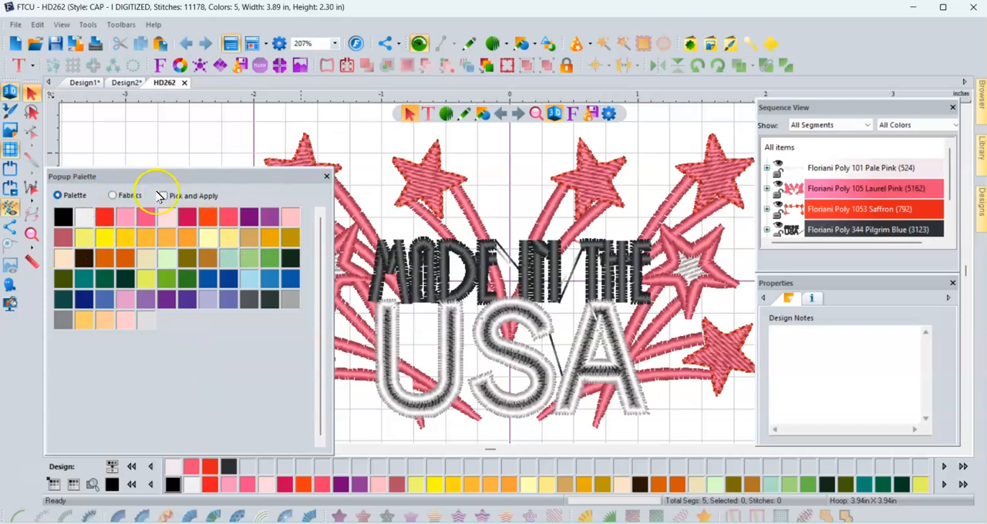
click(326, 176)
click(73, 484)
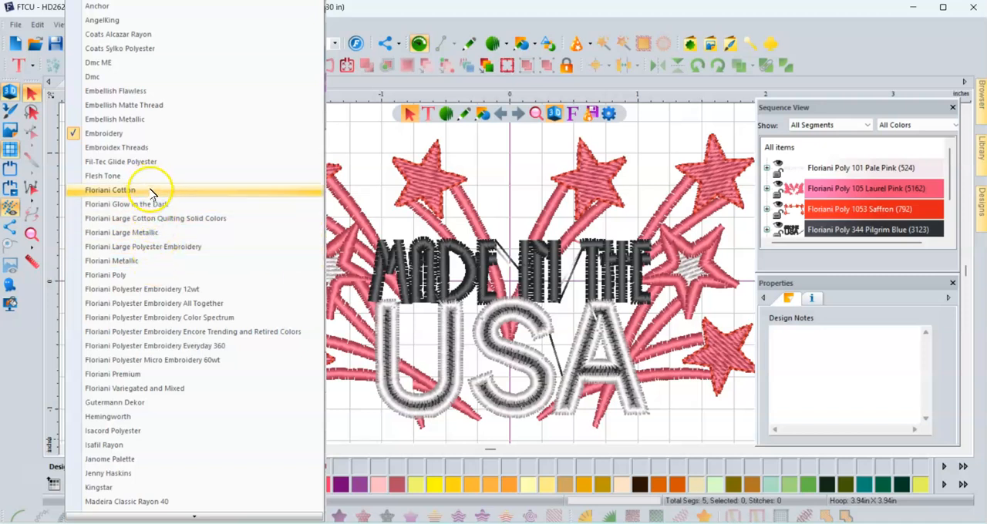
click(149, 135)
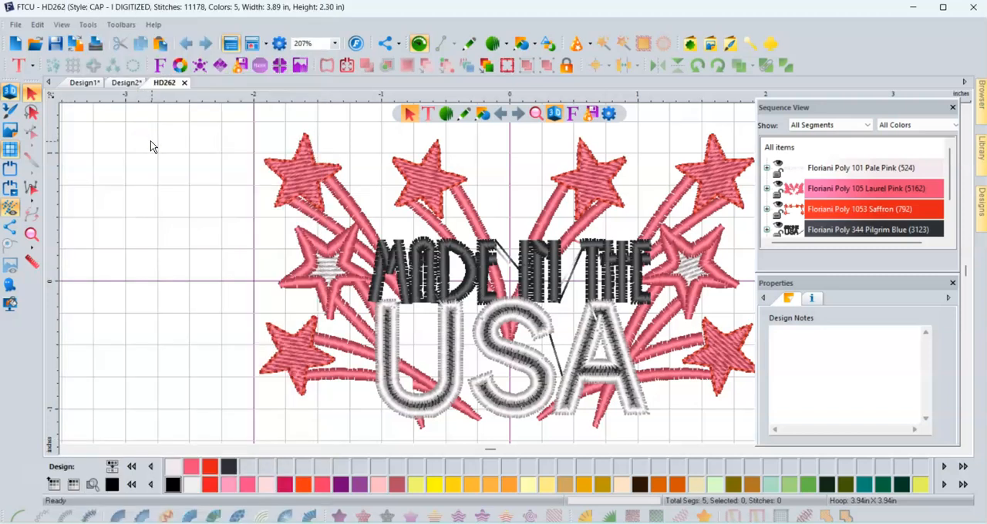
- Recolour the Floriani Poly 101 Pale Pink segment to Embroidery 85 Pink
click(177, 469)
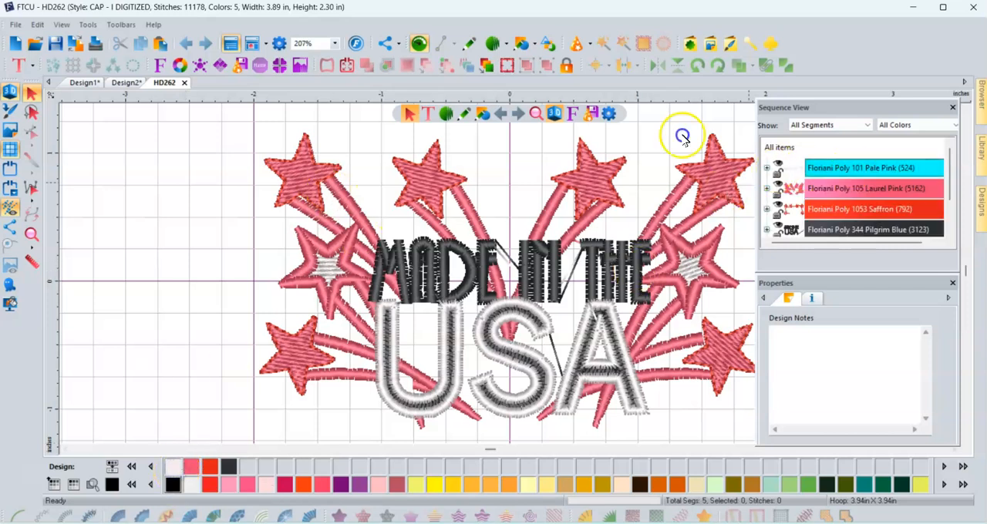
click(855, 170)
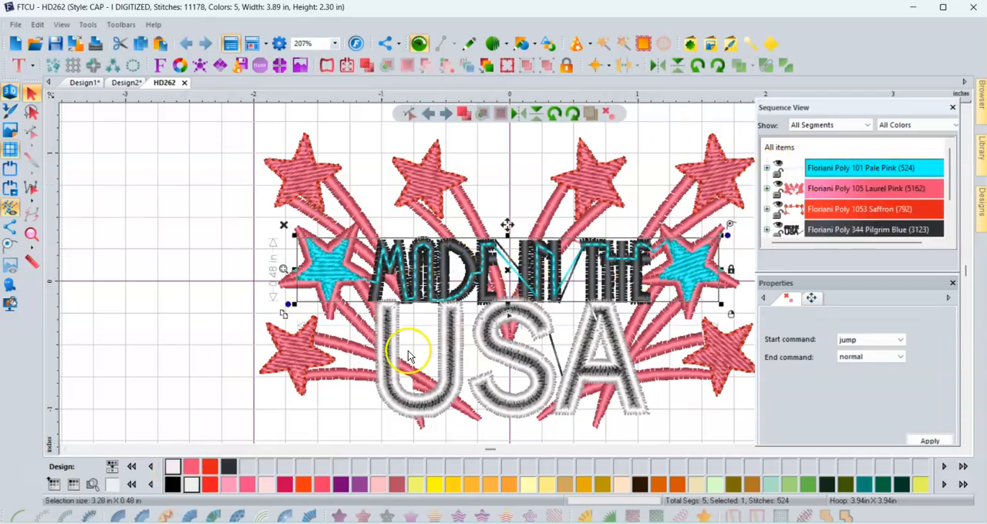
click(229, 486)
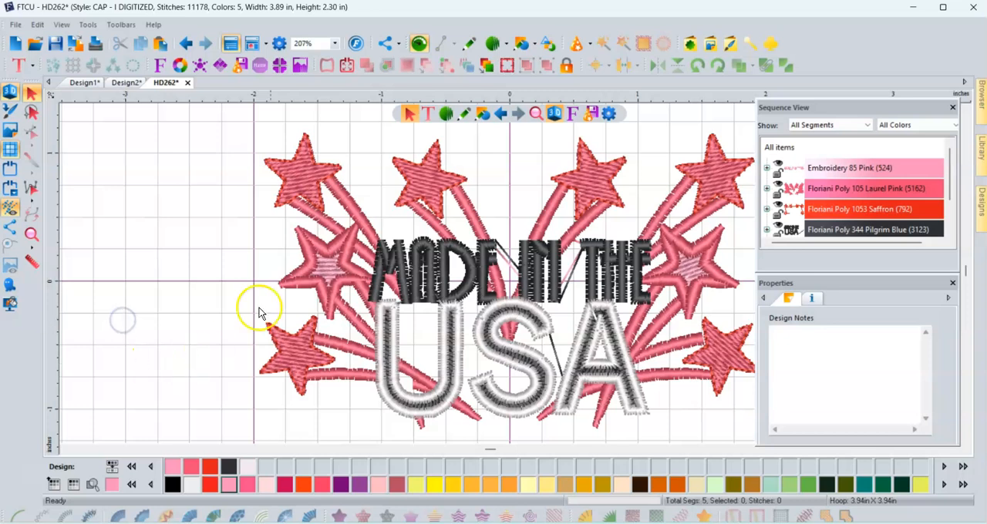
- Recolour the Floriani Poly 105 Laurel Pink star and streamer segment to Embroidery 807 Carmine
click(852, 169)
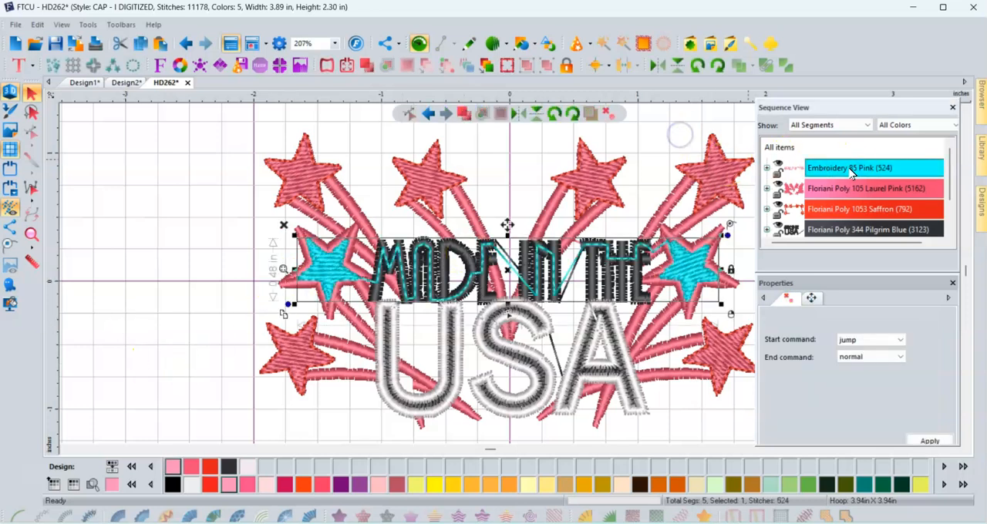
click(839, 189)
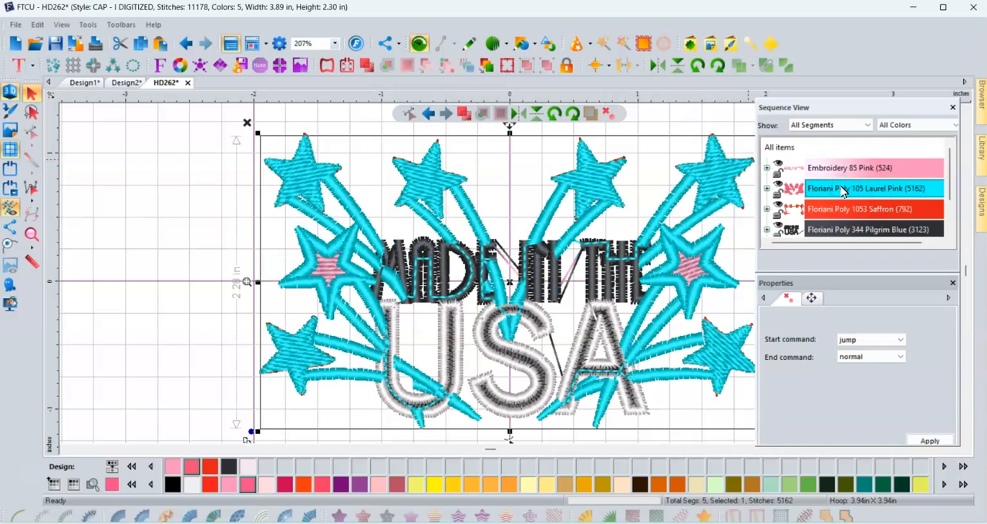
click(321, 484)
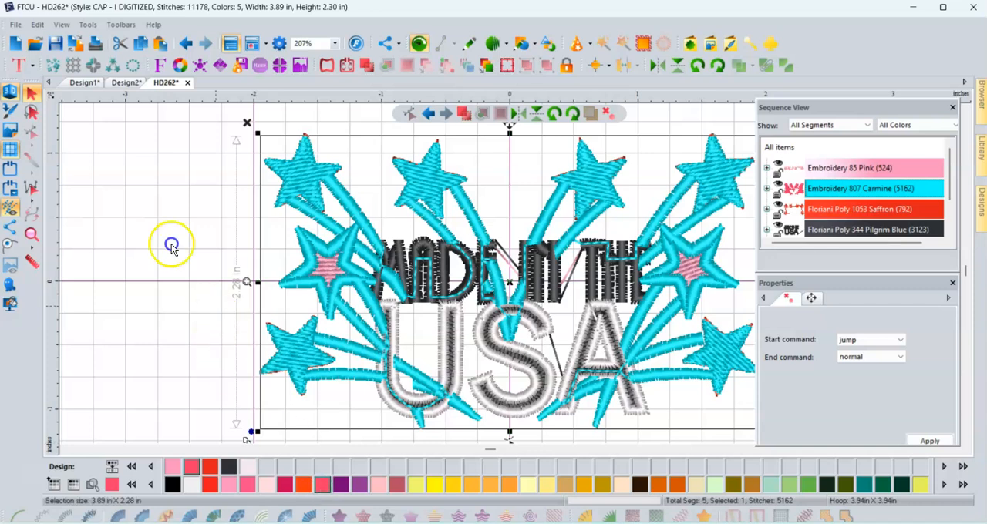
click(216, 307)
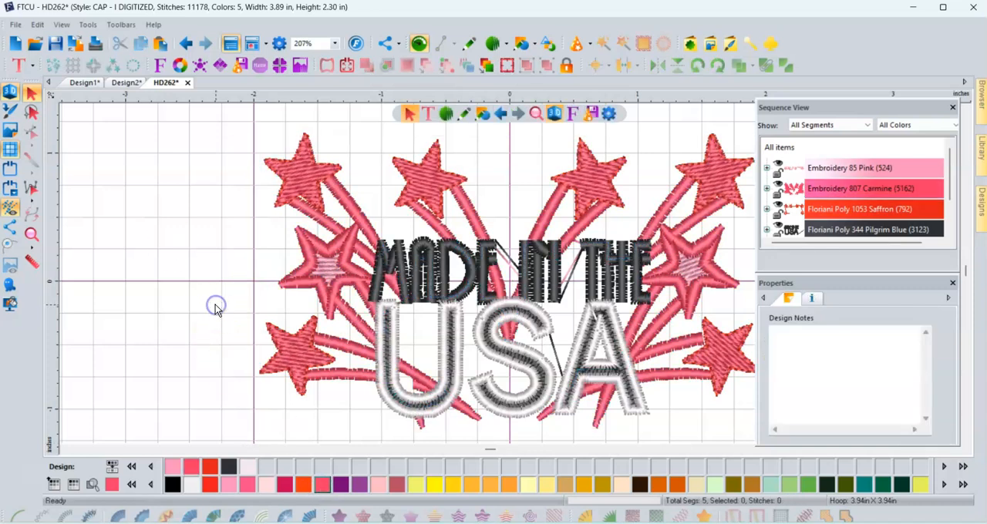
- Recolour the Floriani Poly 1053 Saffron star outlines to Embroidery 30 Vermillion
click(849, 215)
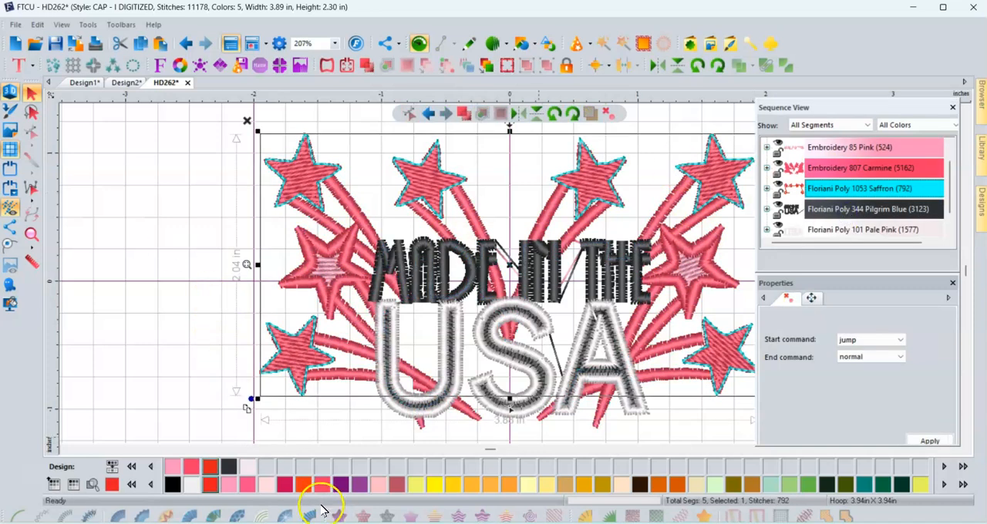
click(304, 485)
click(160, 301)
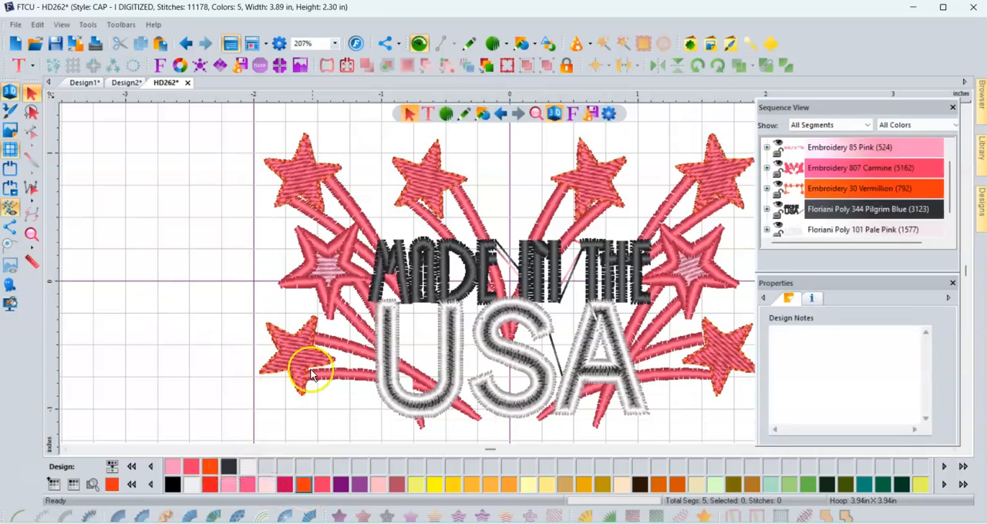
- Give the Carmine stars and streamers the same Embroidery 30 Vermillion colour as the star outlines
click(339, 371)
click(208, 466)
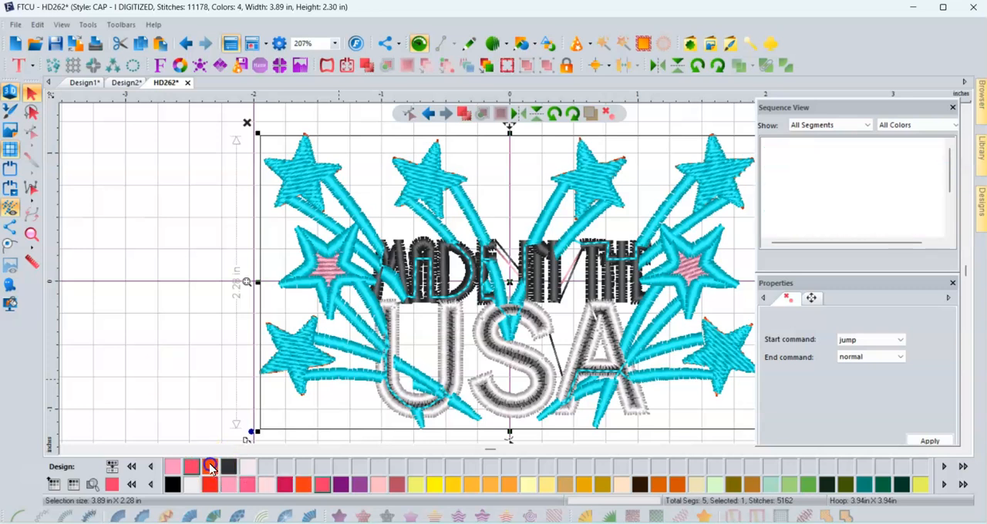
click(176, 345)
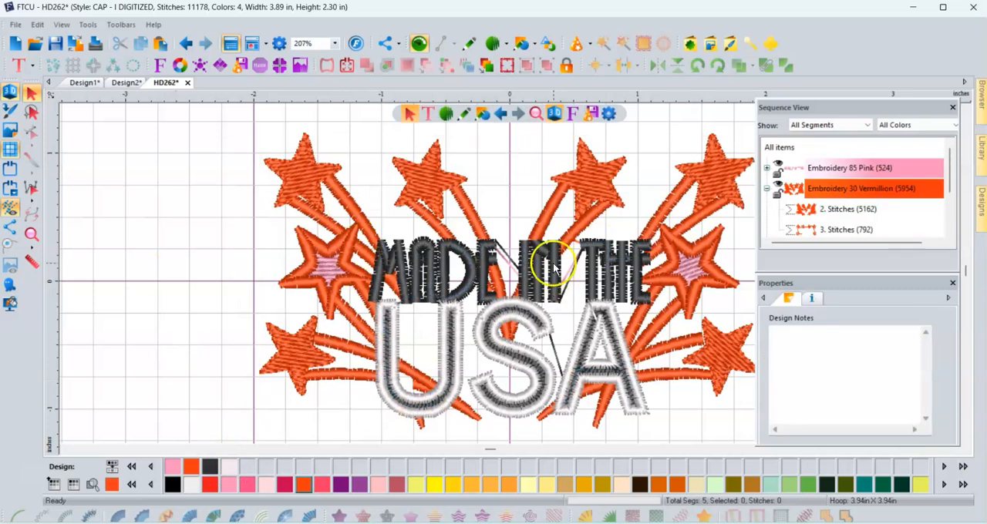
- Recolour the Floriani Poly 344 Pilgrim Blue lettering to Embroidery 7 Prussian Blue
scroll(844, 190, down, 1)
click(852, 188)
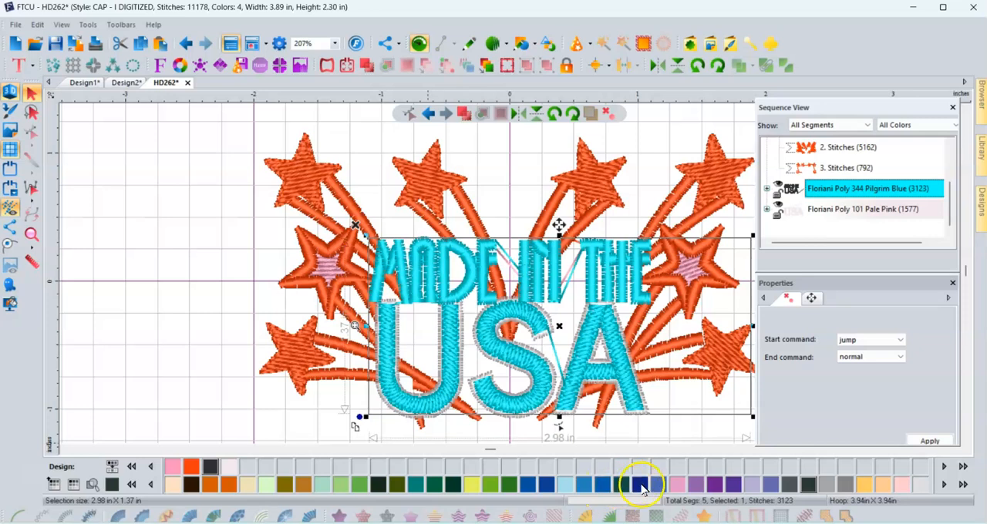
click(641, 488)
click(113, 280)
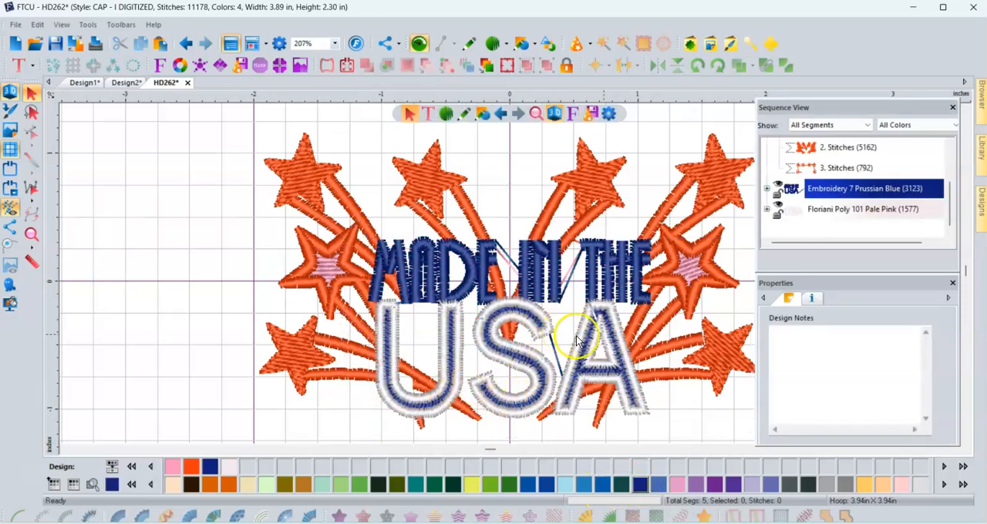
- Recolour the Floriani Poly 101 Pale Pink outline of USA to Embroidery 30 Vermillion
click(825, 209)
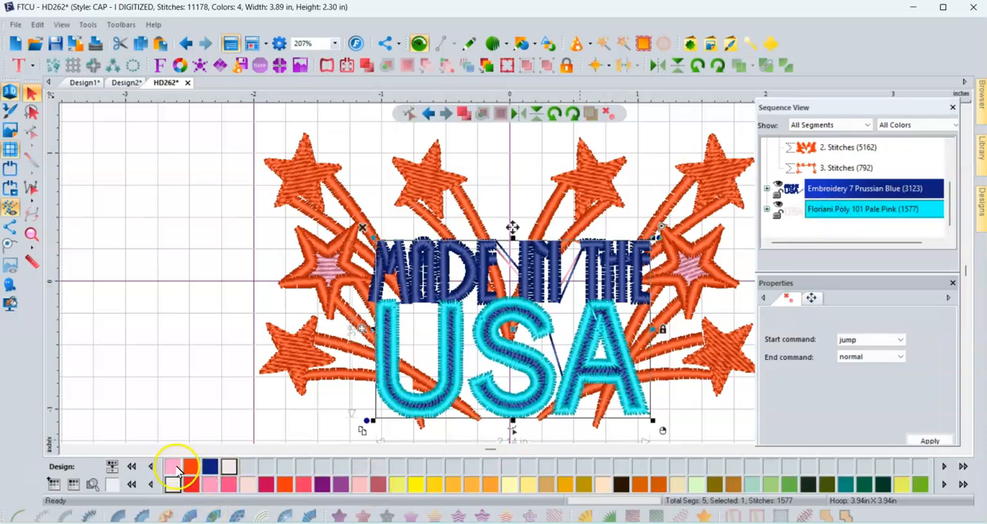
click(285, 484)
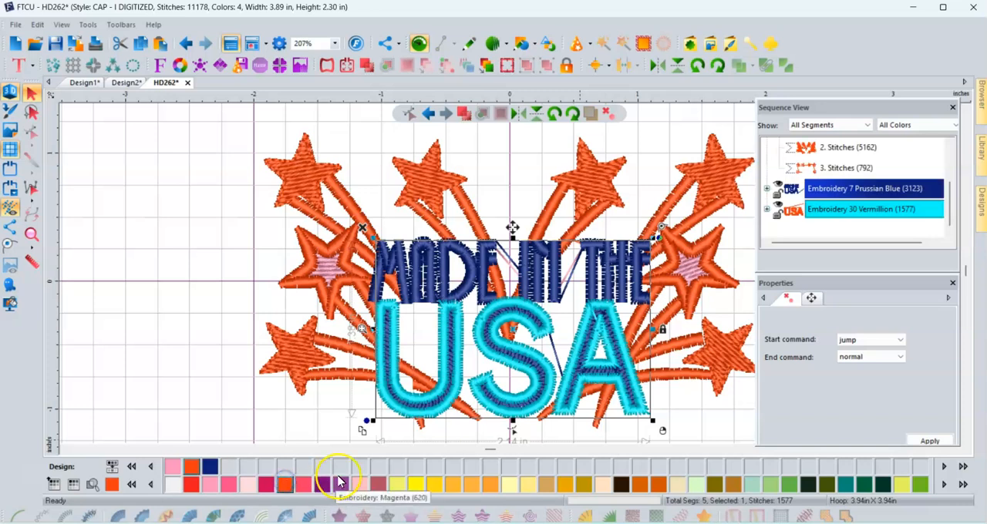
click(144, 381)
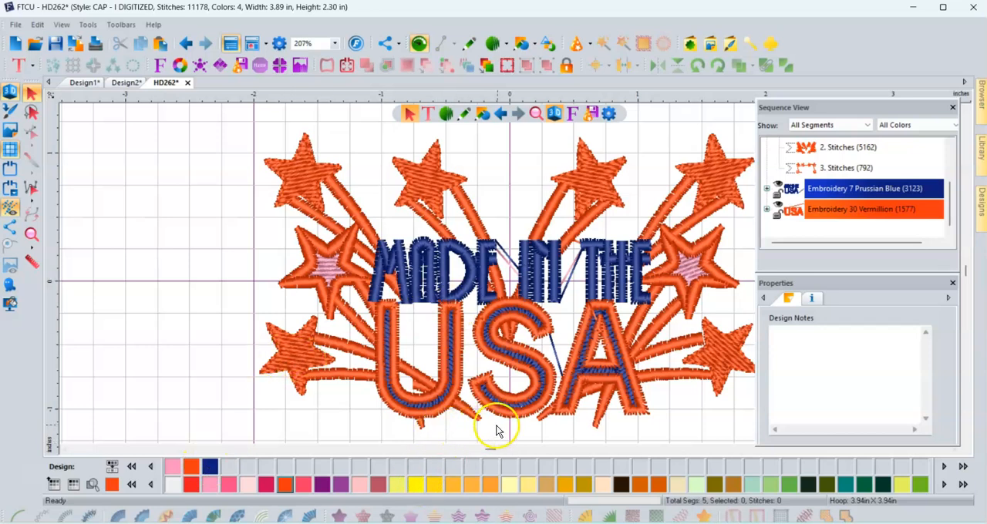
click(696, 183)
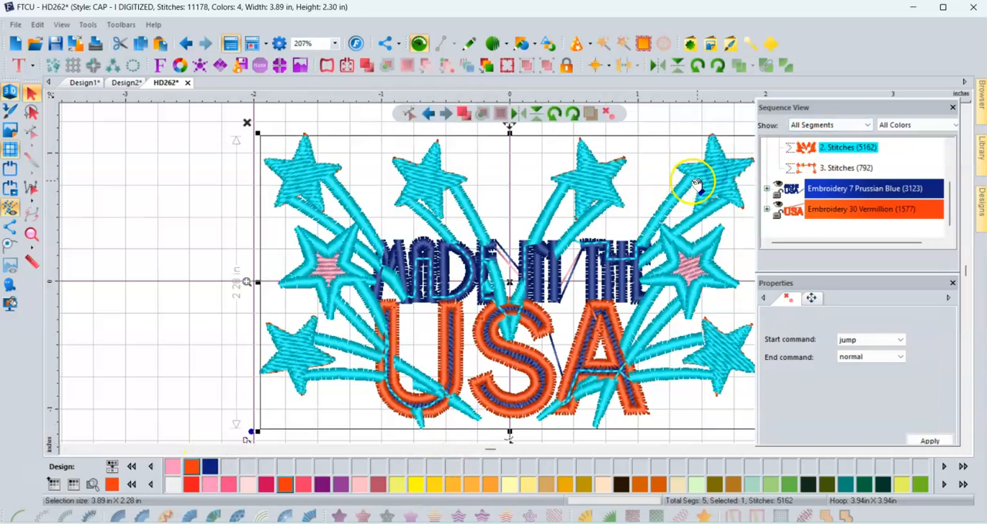
click(223, 236)
scroll(849, 193, up, 1)
scroll(852, 191, down, 1)
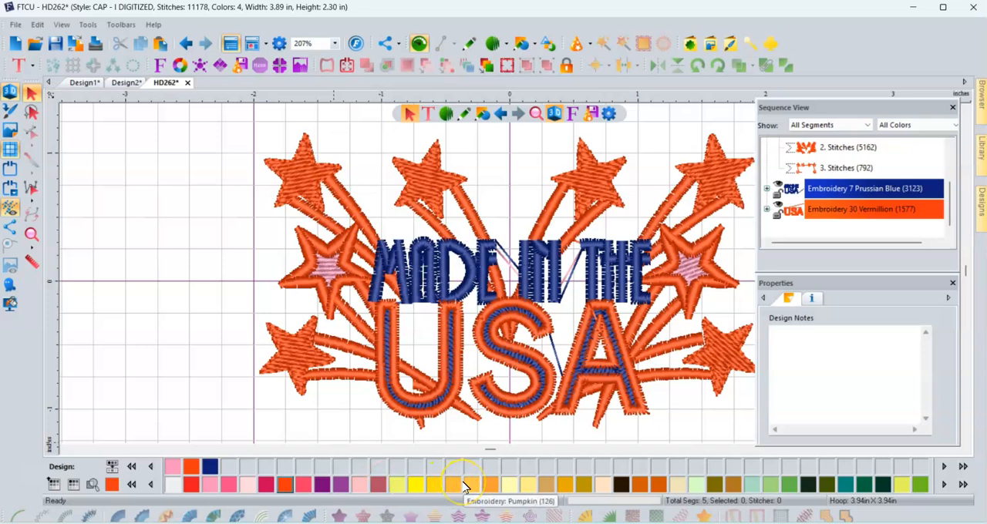
- Place a circle text object around the design with a radius of about 2.65 in
scroll(422, 397, down, 1)
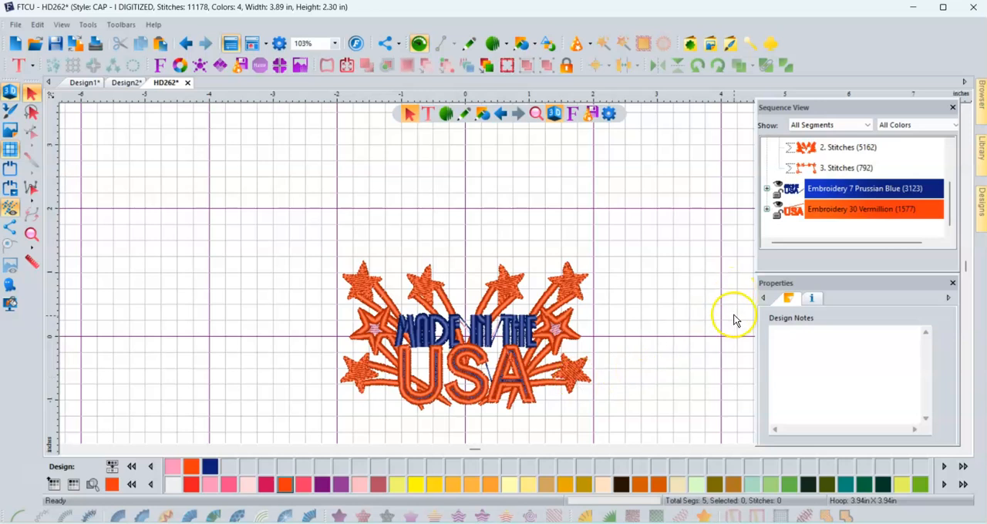
click(967, 441)
click(967, 441)
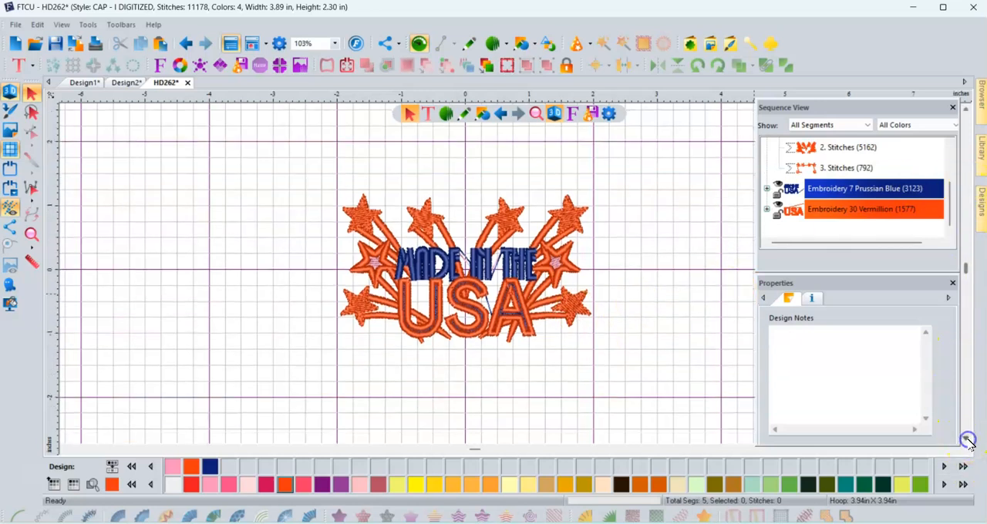
click(967, 441)
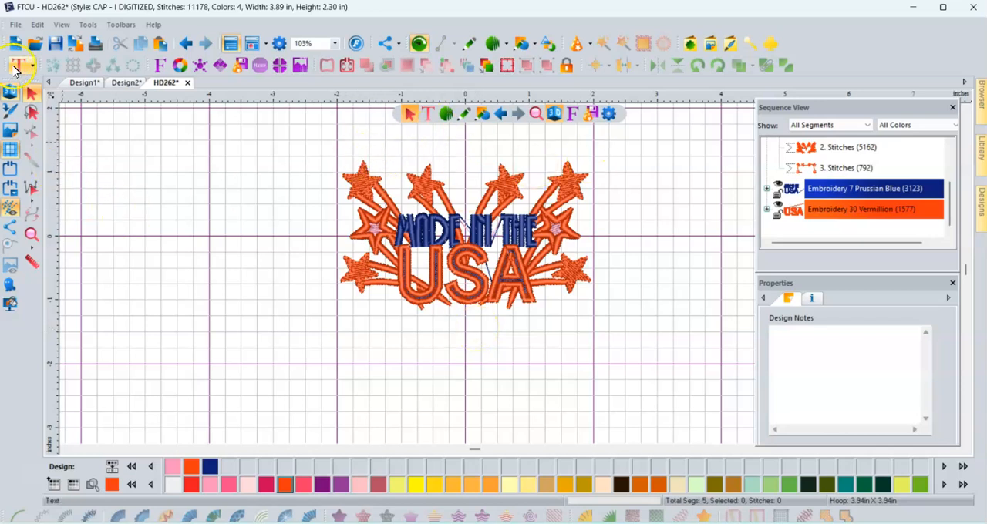
click(15, 68)
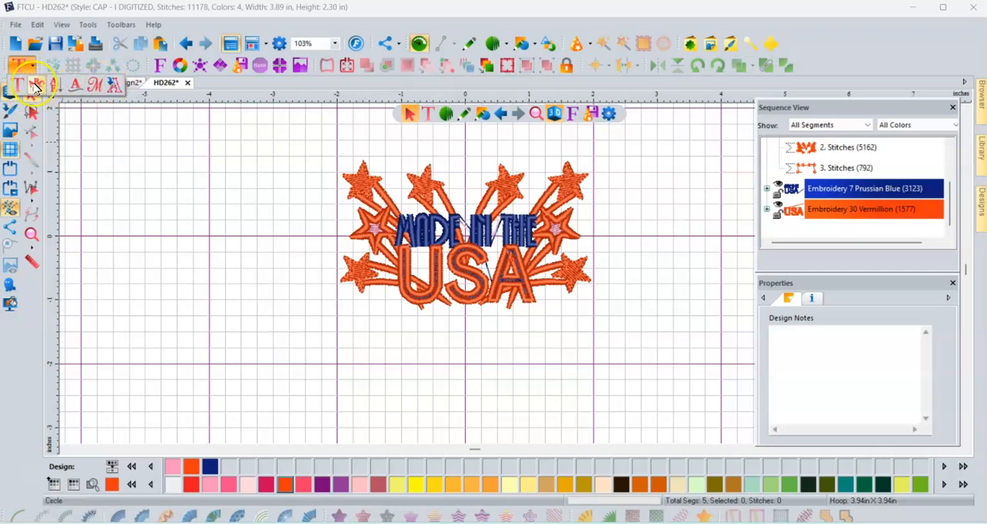
click(37, 85)
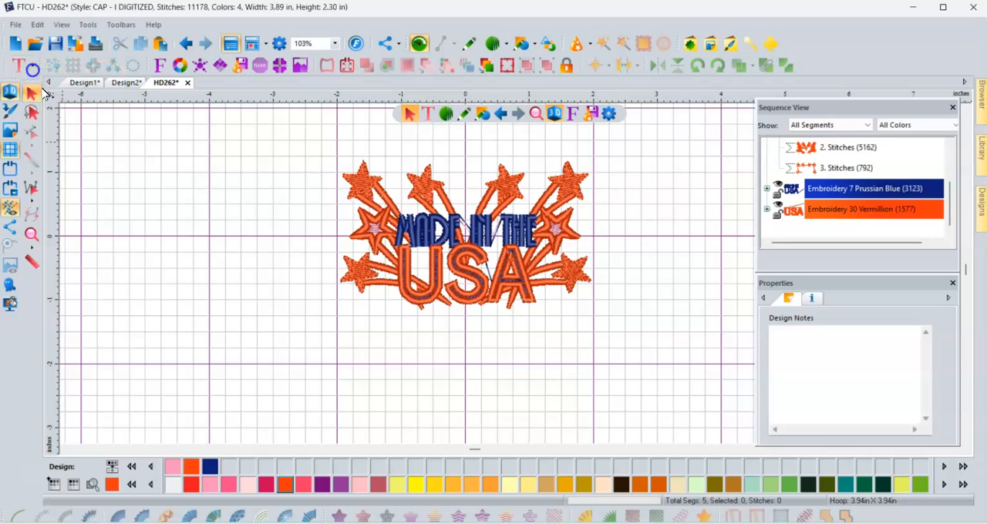
click(965, 106)
click(468, 171)
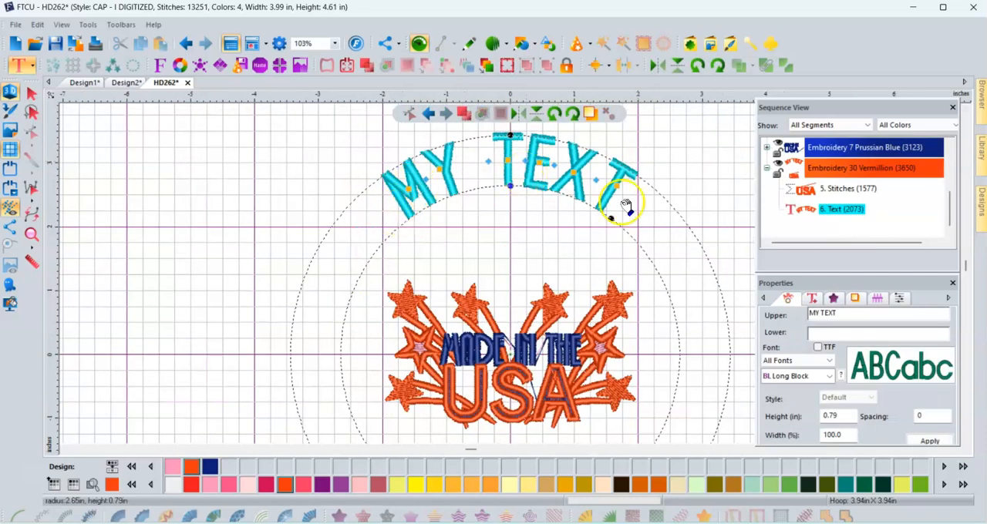
- Set the circle text's upper line to 4TH OF JULY and its lower line to 2024, and finish the text
click(852, 315)
double_click(823, 312)
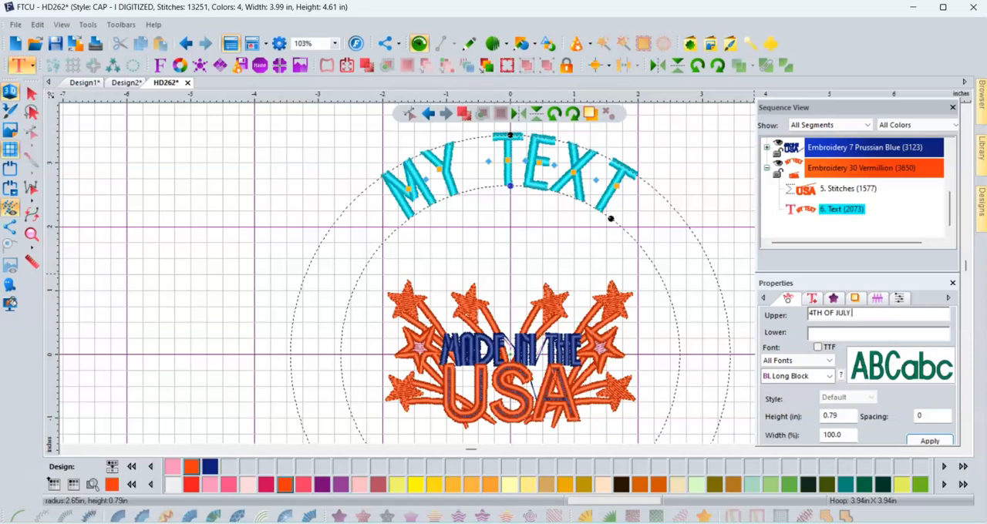
click(839, 315)
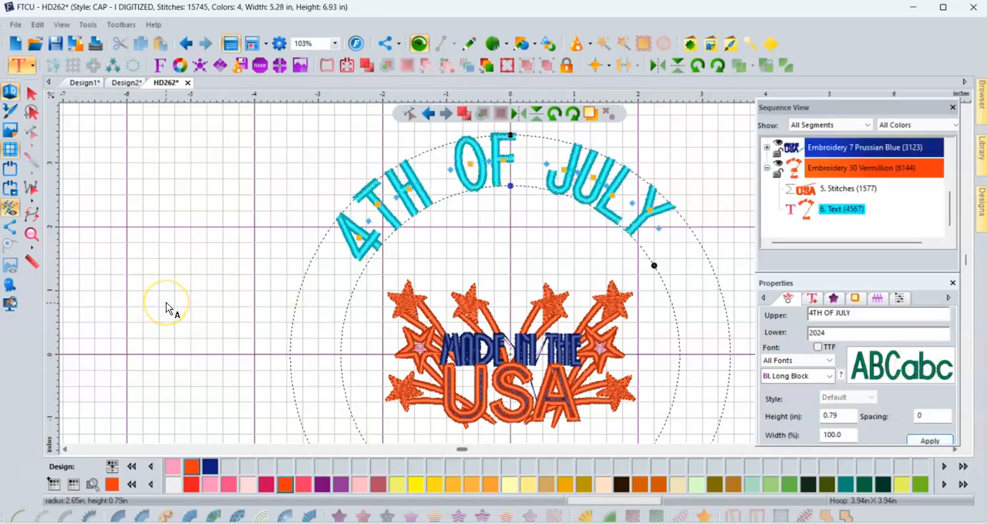
scroll(167, 309, down, 1)
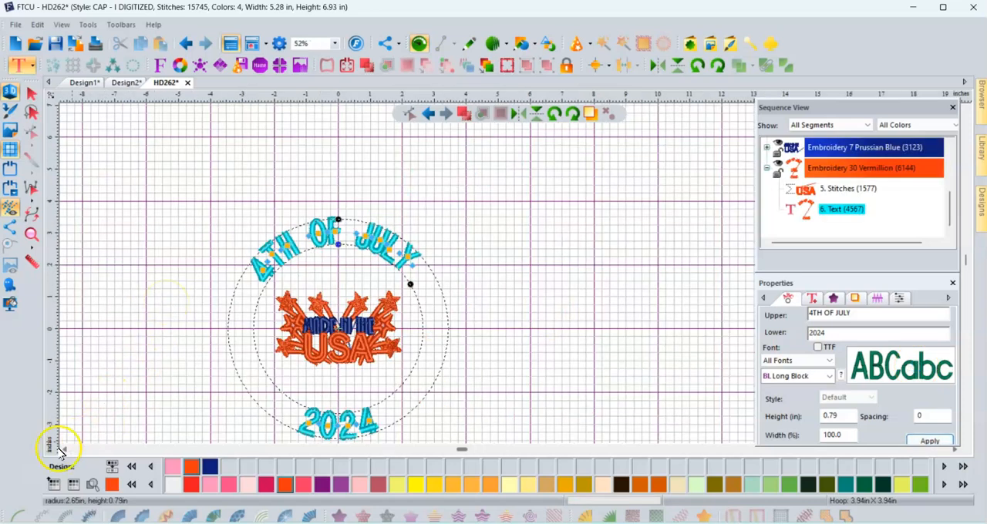
scroll(142, 354, up, 1)
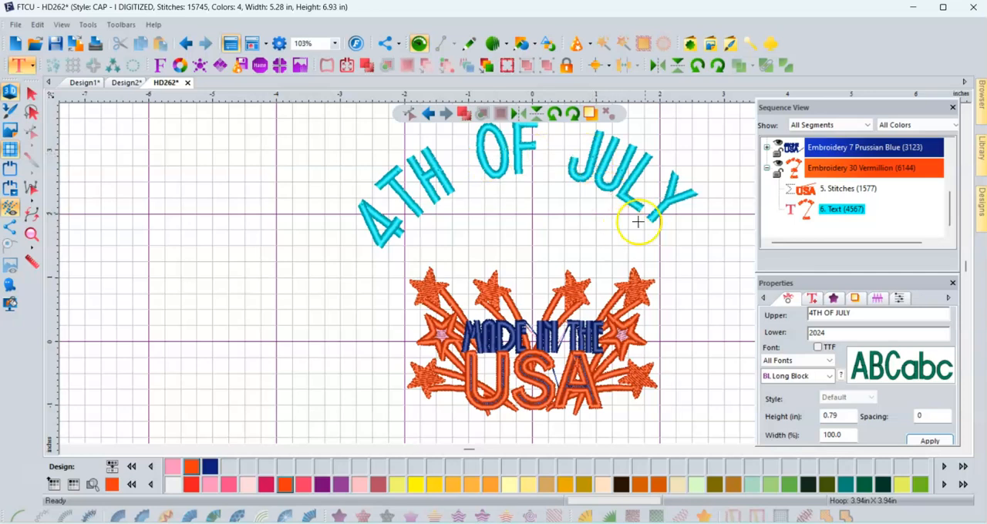
click(31, 96)
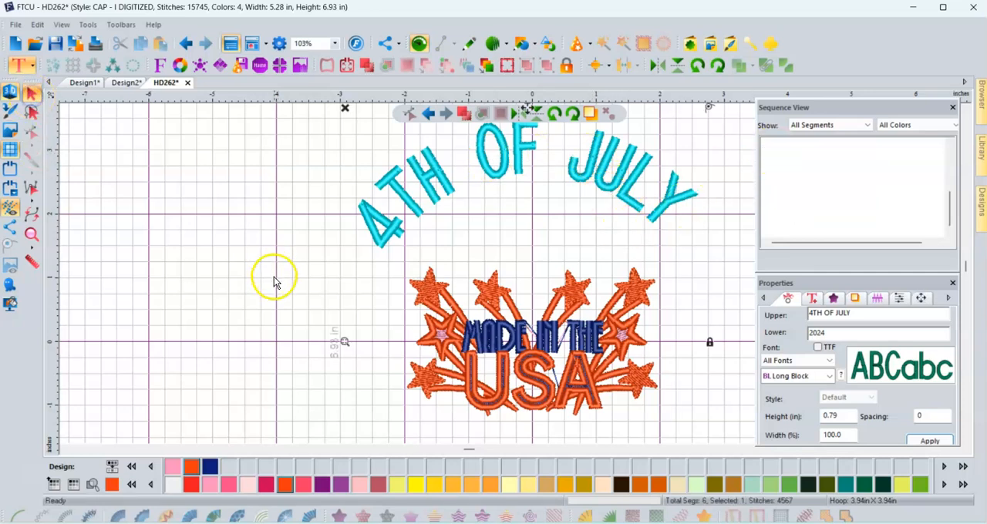
scroll(272, 281, down, 4)
click(221, 304)
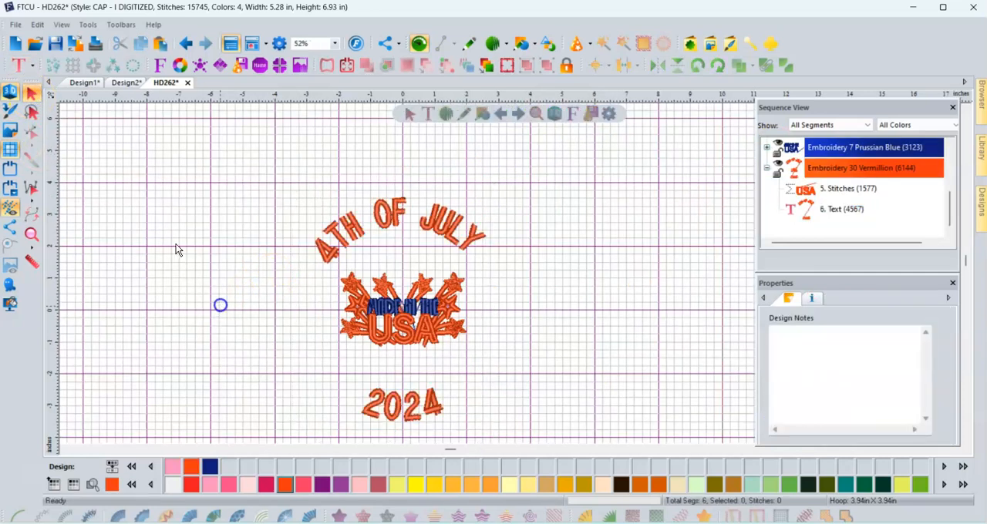
- Shrink the 4TH OF JULY 2024 circle text to about 4.65 by 5.15 in and position it around the design
click(395, 407)
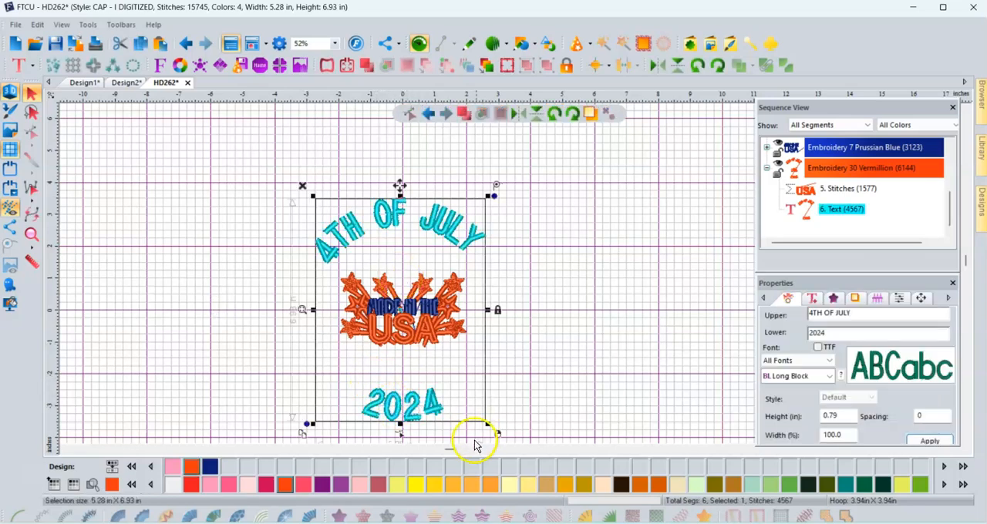
drag(491, 425, 471, 375)
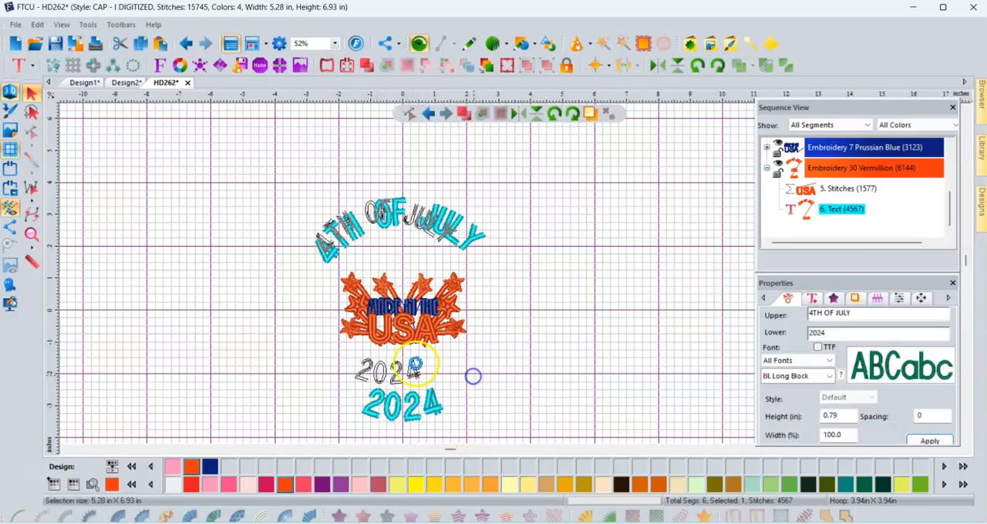
click(400, 218)
drag(389, 291, 407, 307)
click(413, 218)
drag(404, 206, 405, 193)
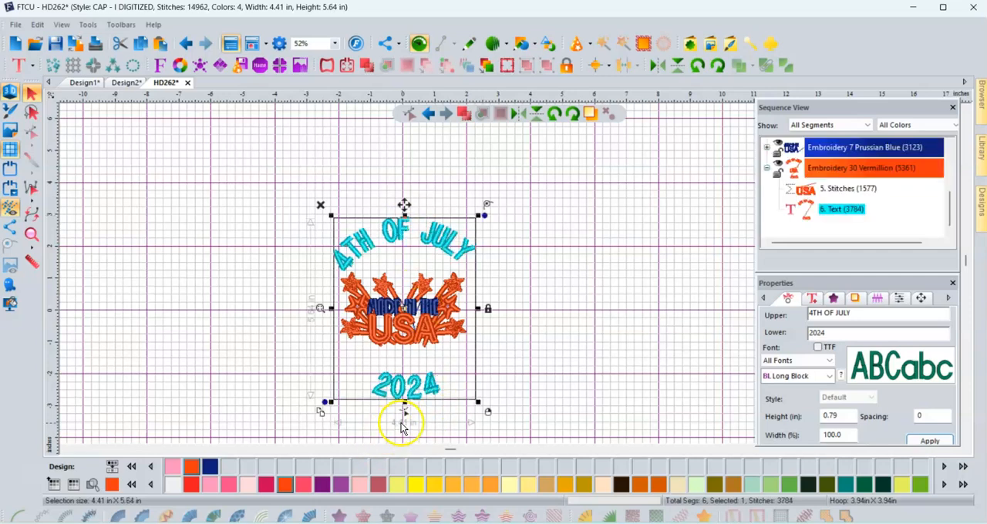
drag(404, 408, 408, 387)
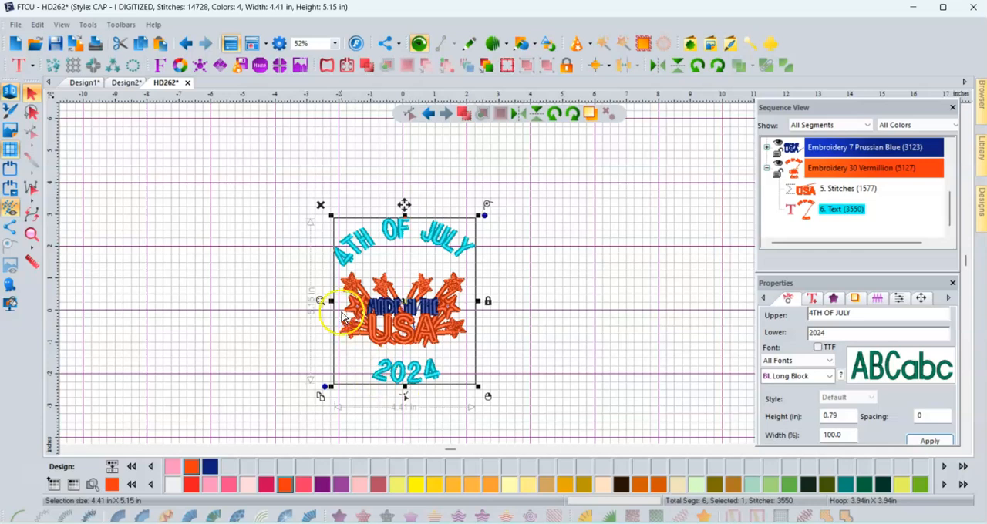
click(331, 300)
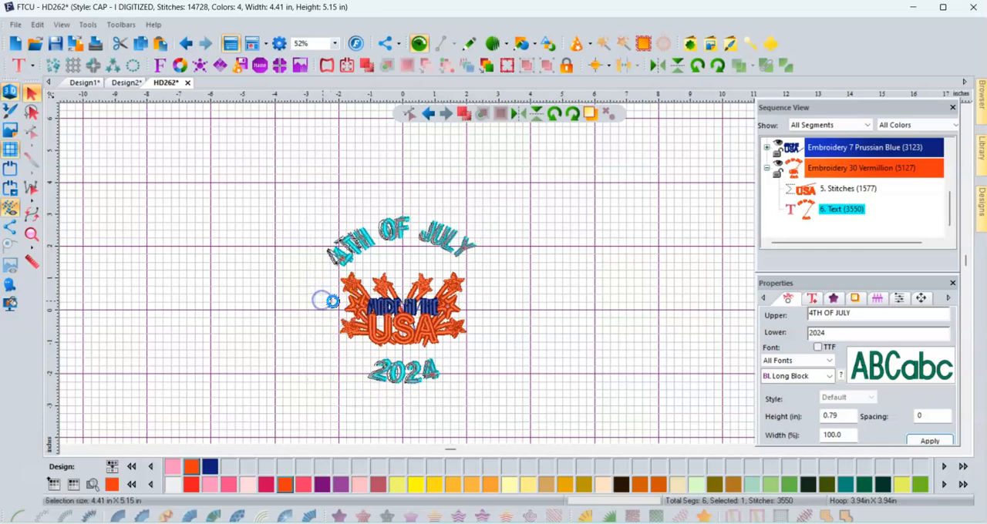
drag(402, 300, 403, 302)
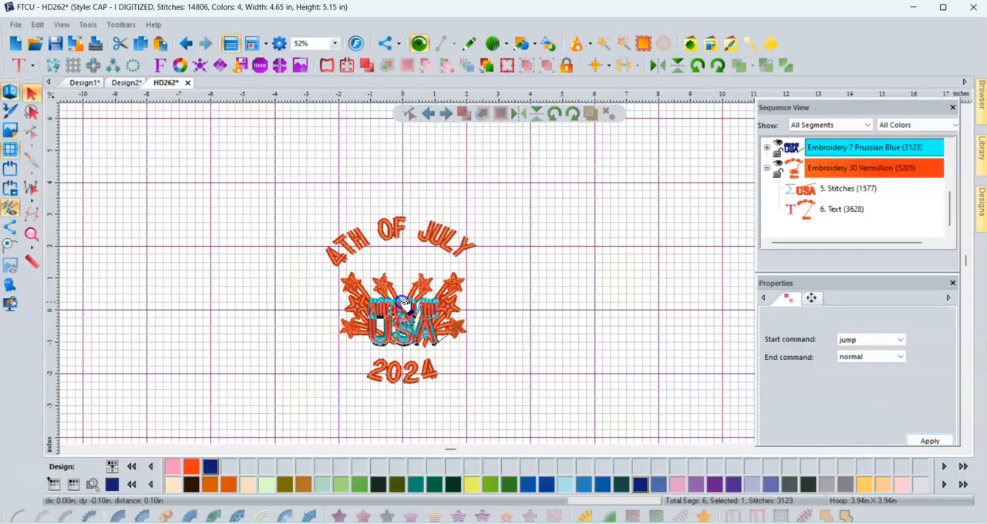
click(226, 199)
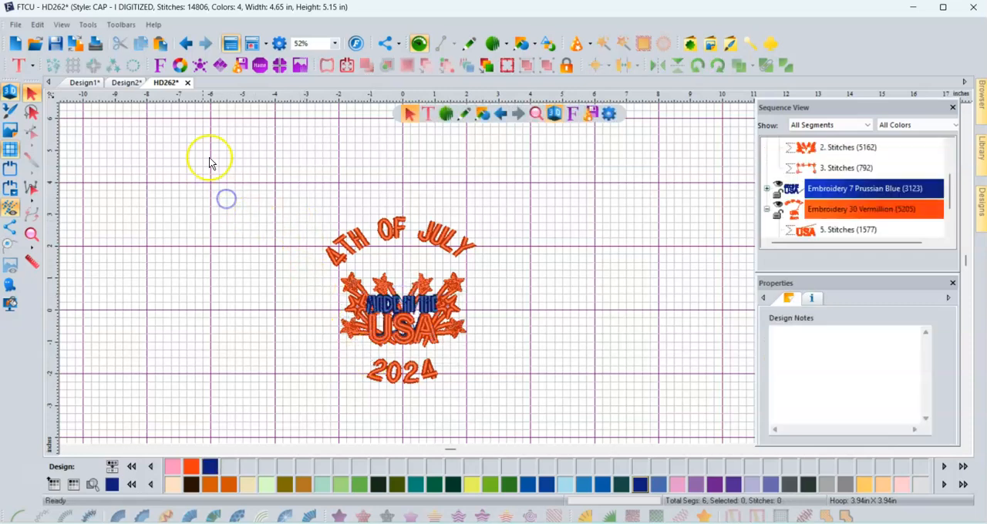
click(186, 43)
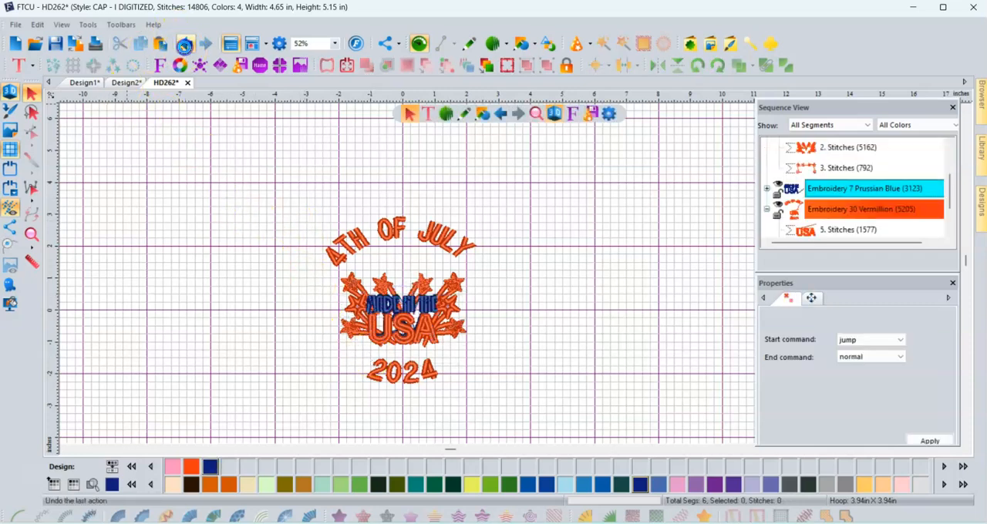
- Change the font of the 4TH OF JULY 2024 circle text to PF 3D Mirror Satin and apply it
click(452, 235)
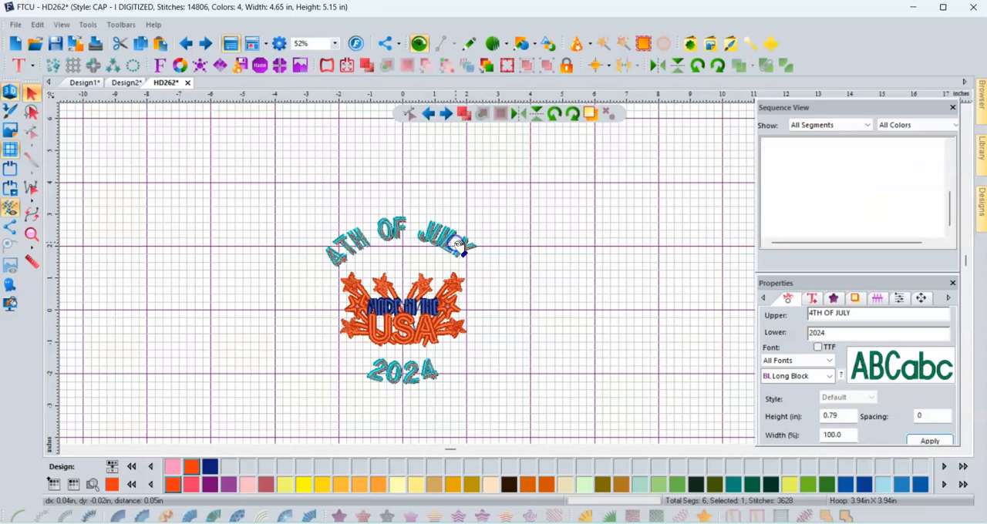
click(919, 370)
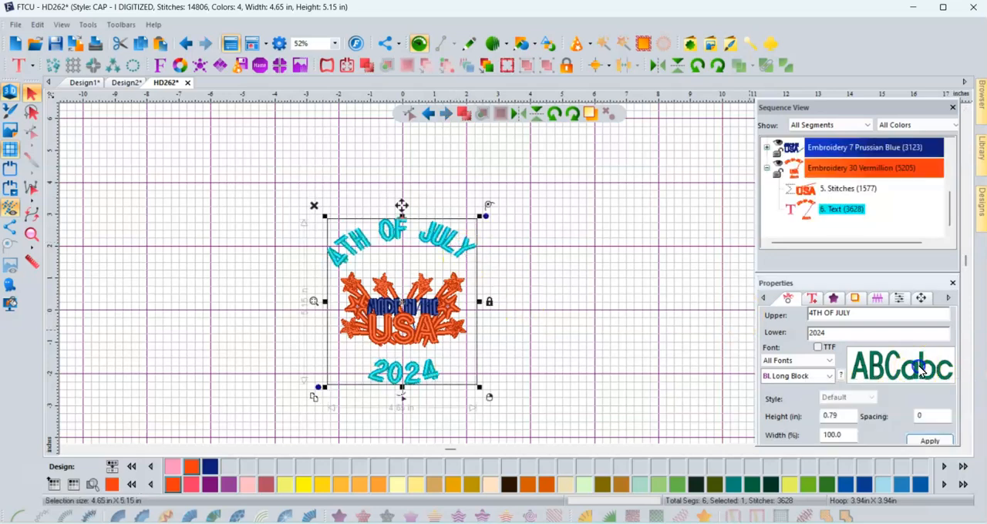
click(829, 359)
click(829, 357)
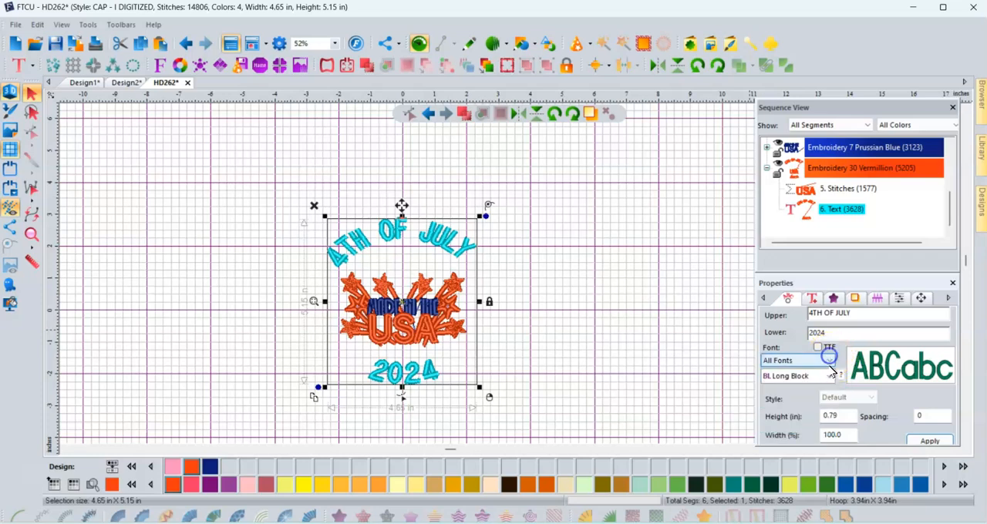
click(829, 375)
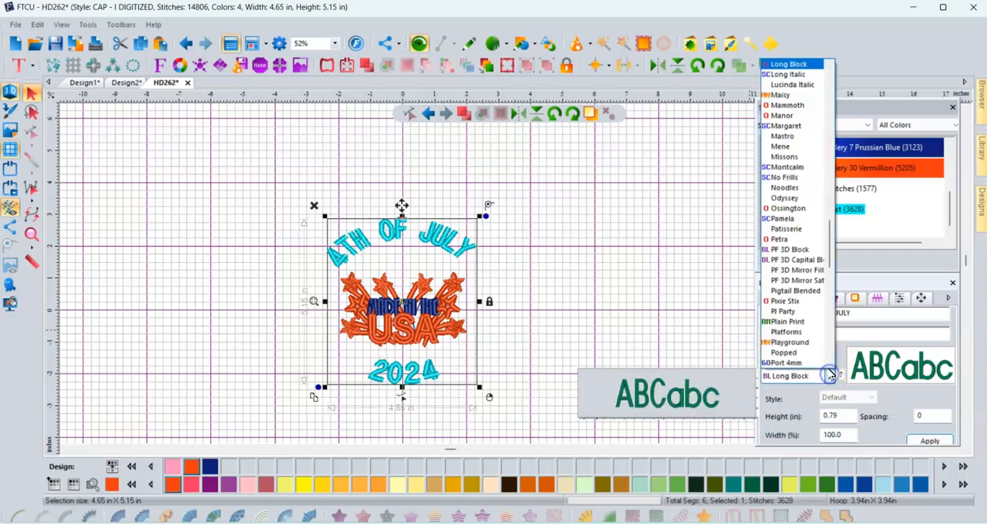
click(803, 282)
click(929, 441)
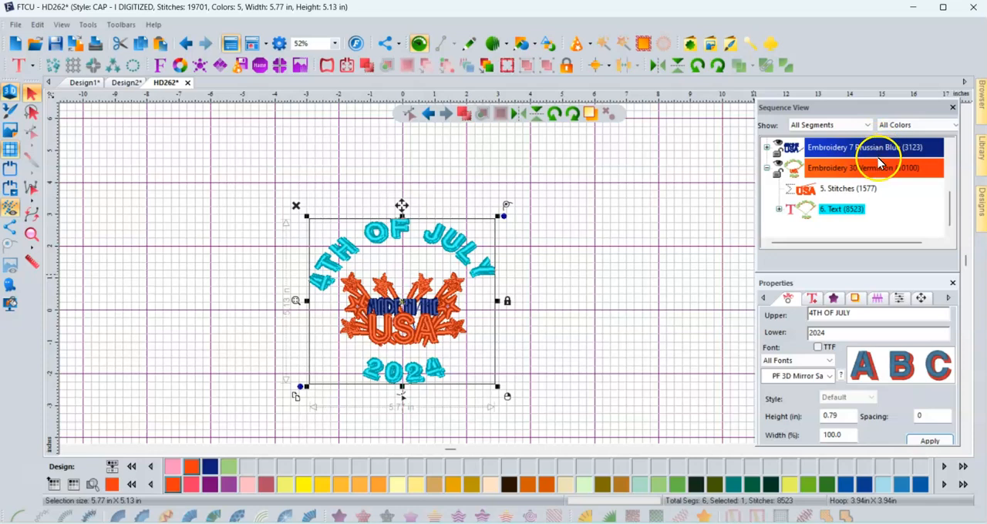
- Recolour the second thread colour of the 4TH OF JULY 2024 circle text to Embroidery 7 Prussian Blue
scroll(879, 162, up, 1)
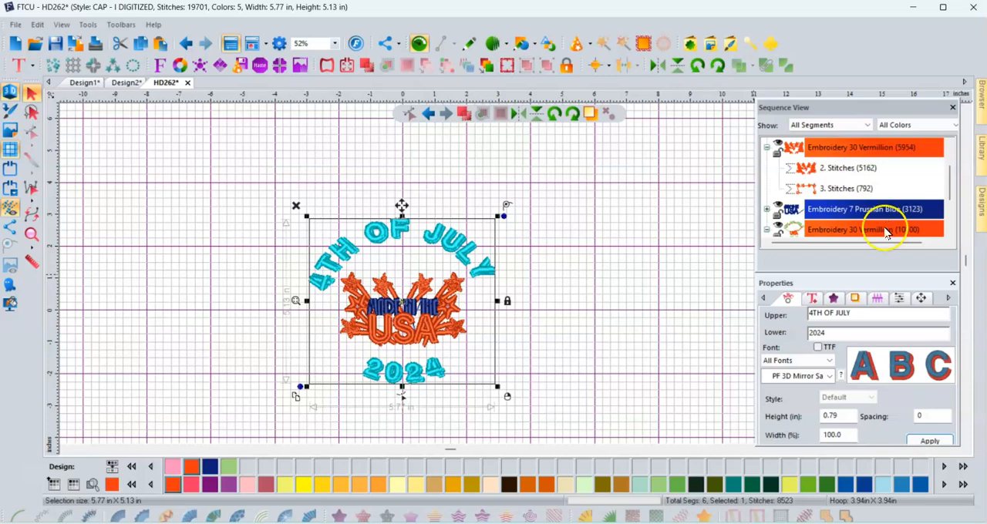
click(651, 268)
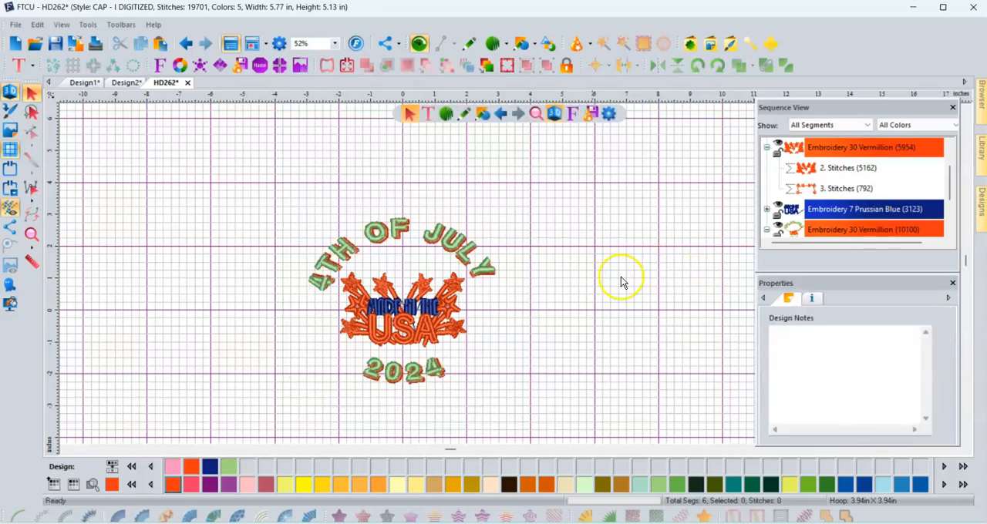
click(822, 230)
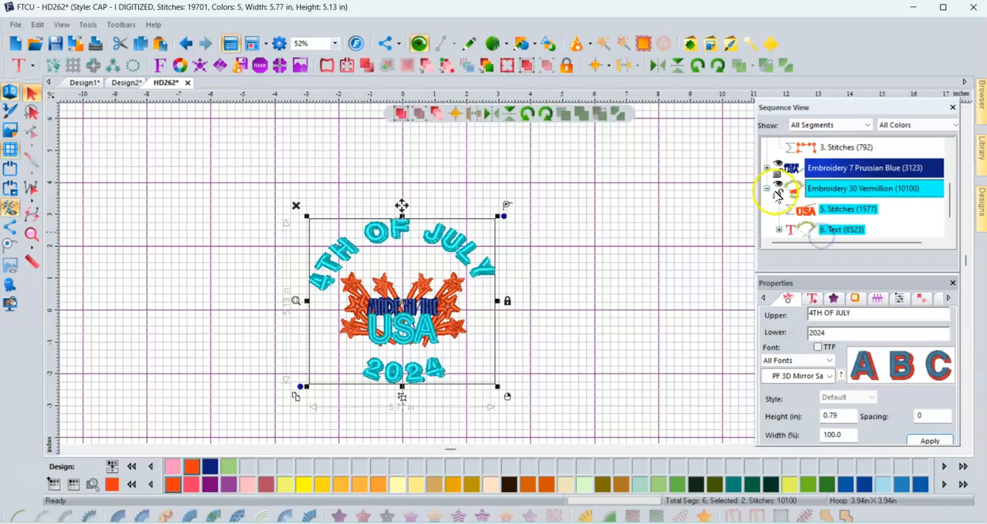
click(844, 229)
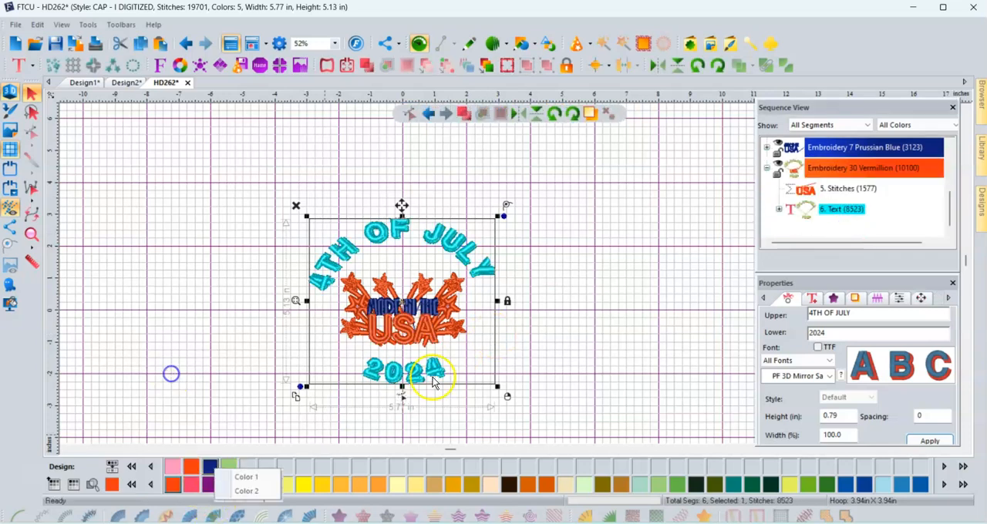
click(556, 325)
scroll(852, 216, down, 3)
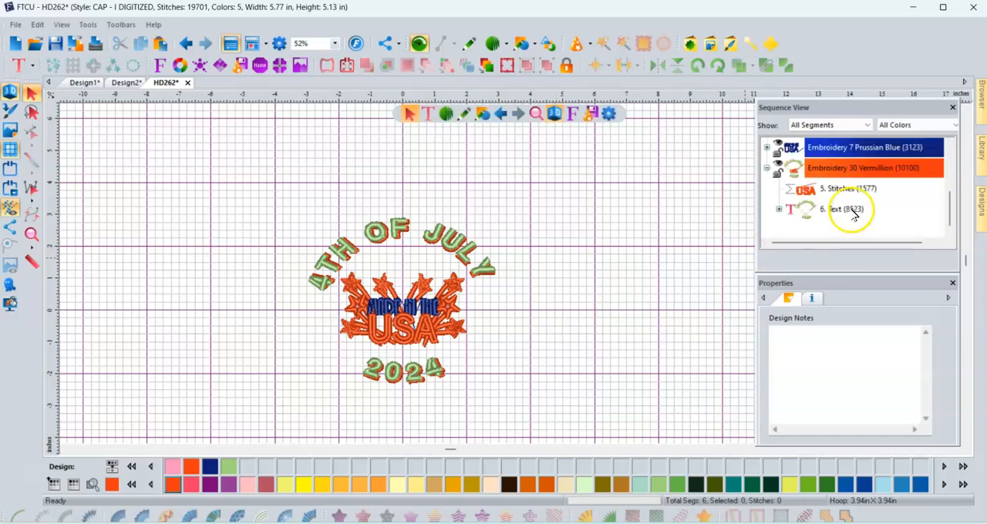
click(854, 216)
click(778, 209)
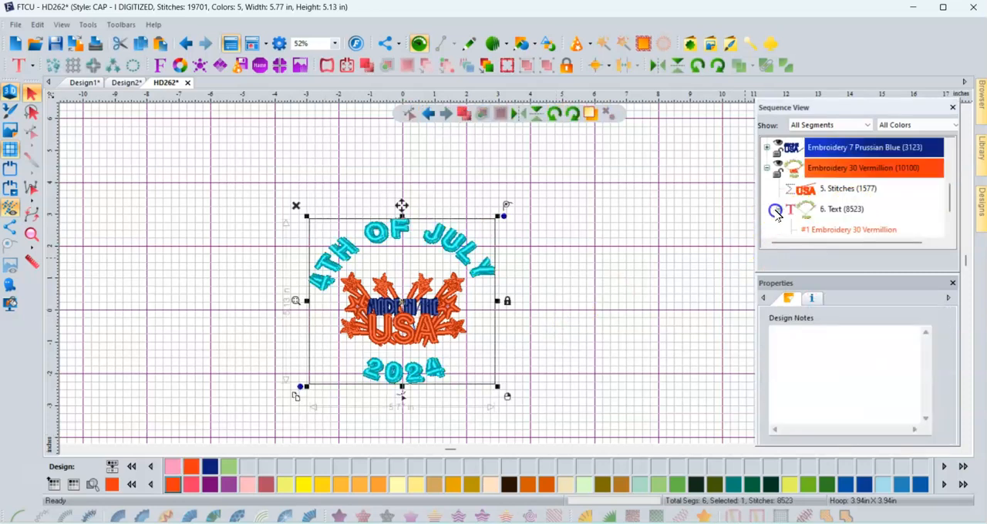
scroll(822, 218, down, 2)
click(821, 210)
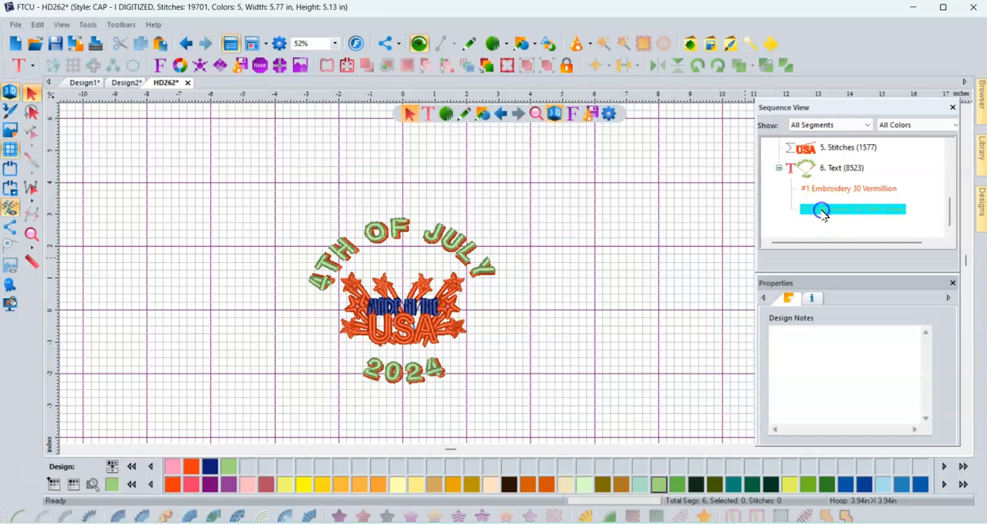
click(216, 466)
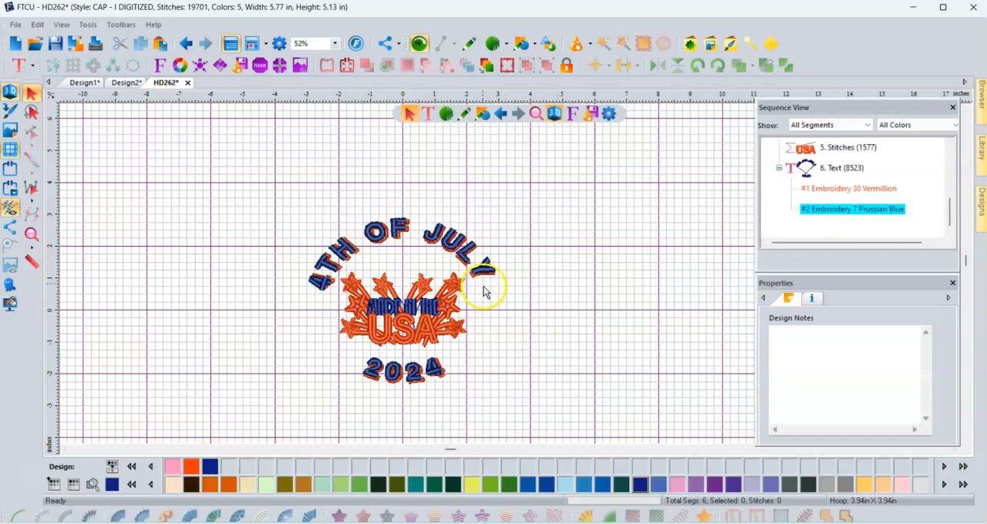
- Lower the density spacing of the circle text's satin fill for denser stitching, apply it, and deselect the text
click(481, 273)
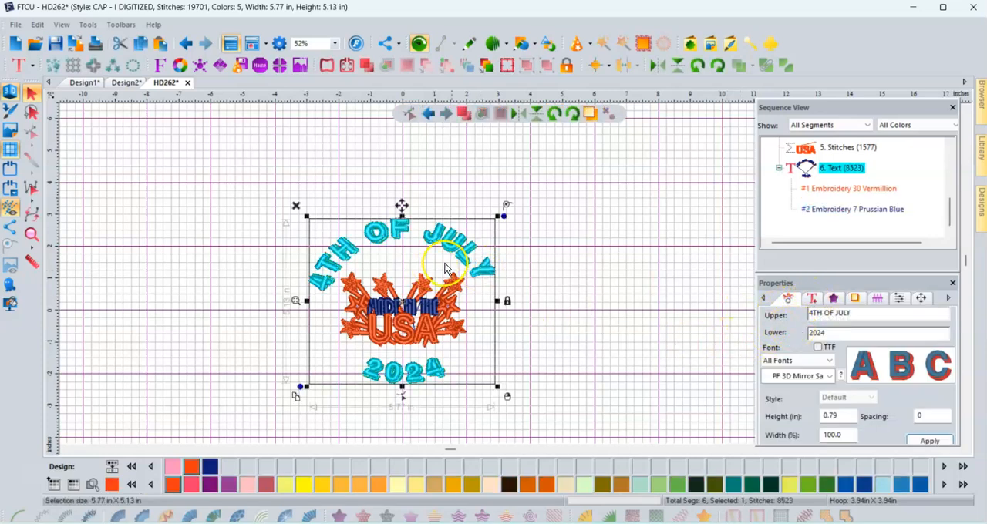
click(834, 299)
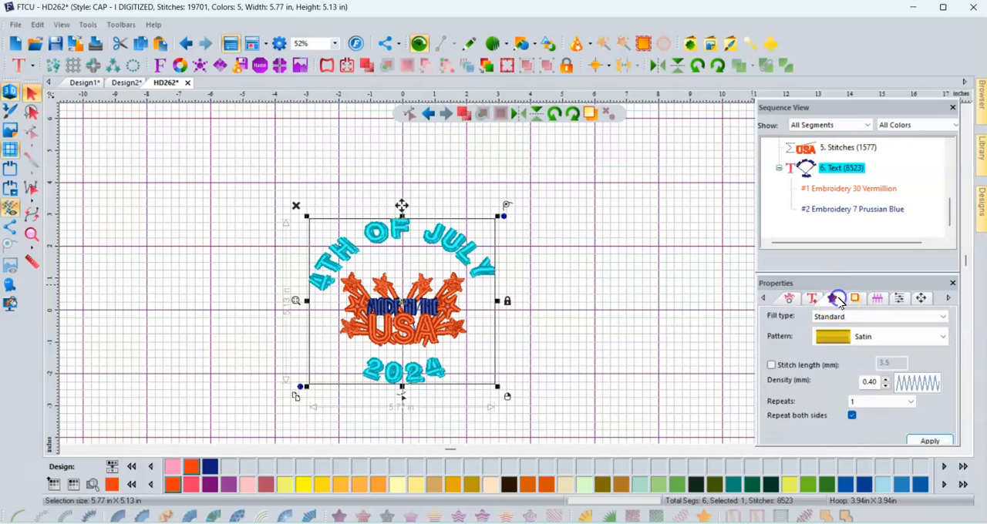
click(886, 386)
click(926, 438)
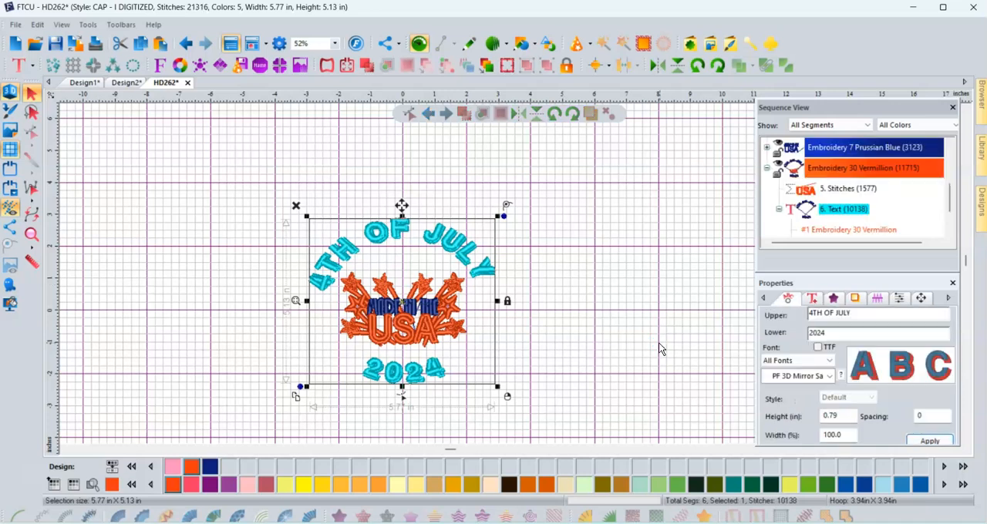
click(660, 347)
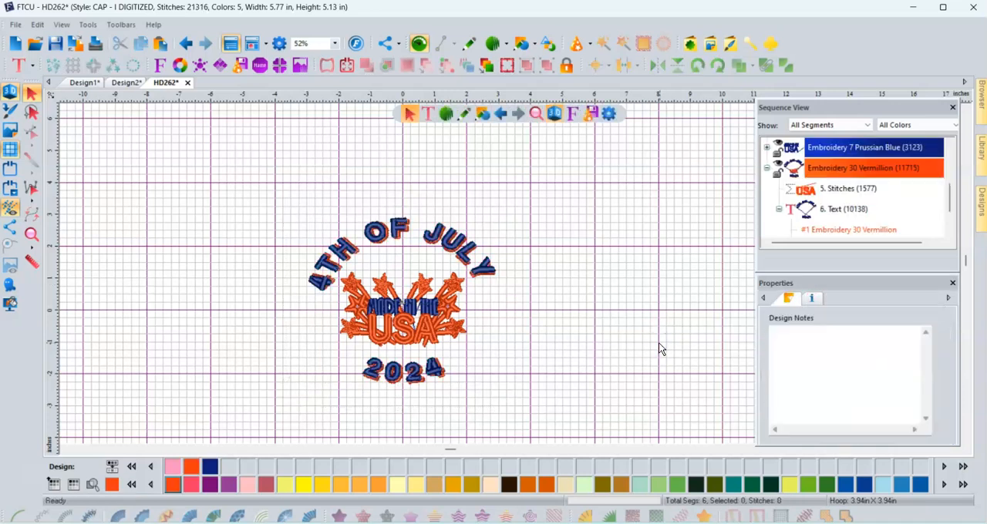
click(334, 189)
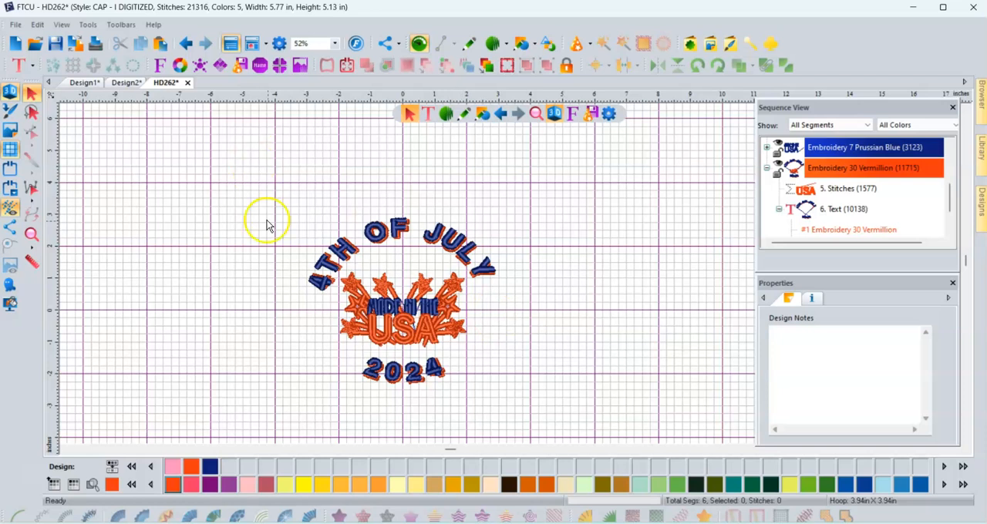
click(16, 25)
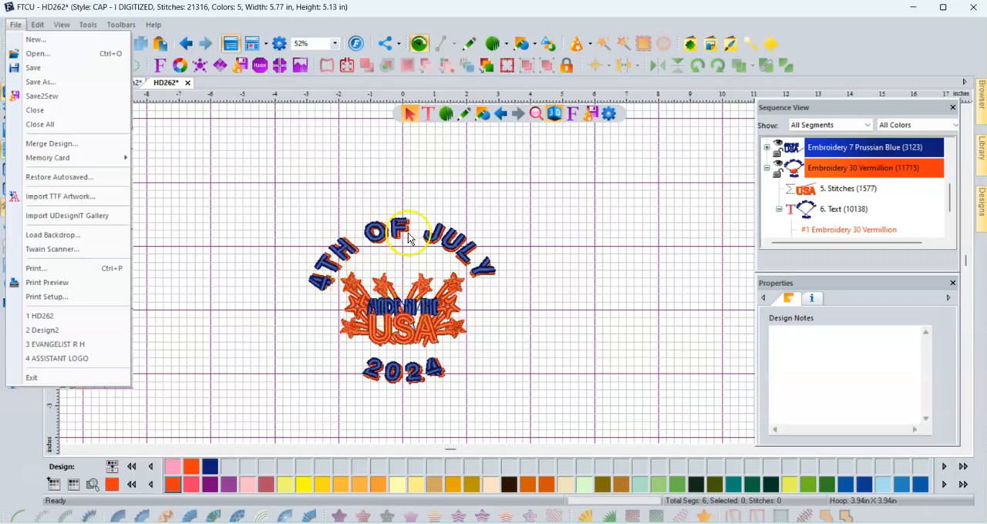
click(40, 82)
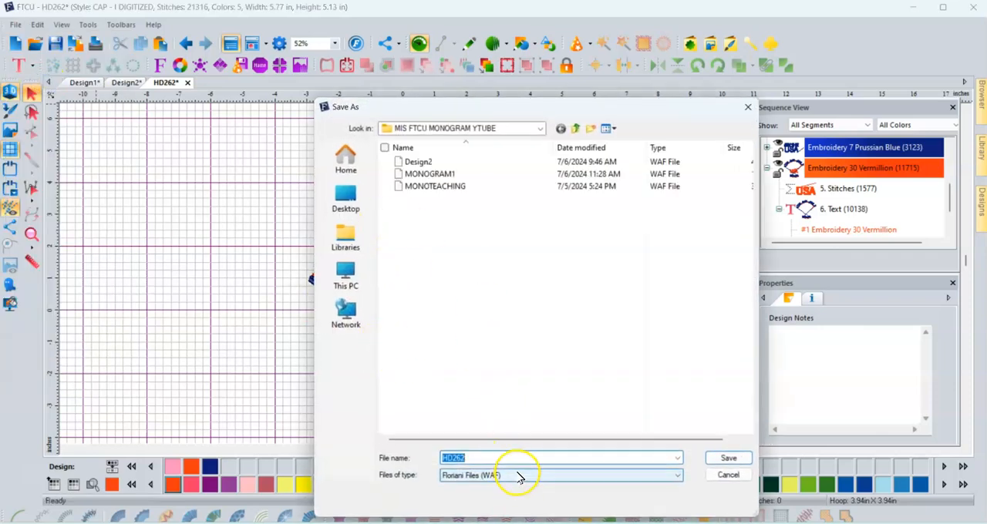
click(728, 475)
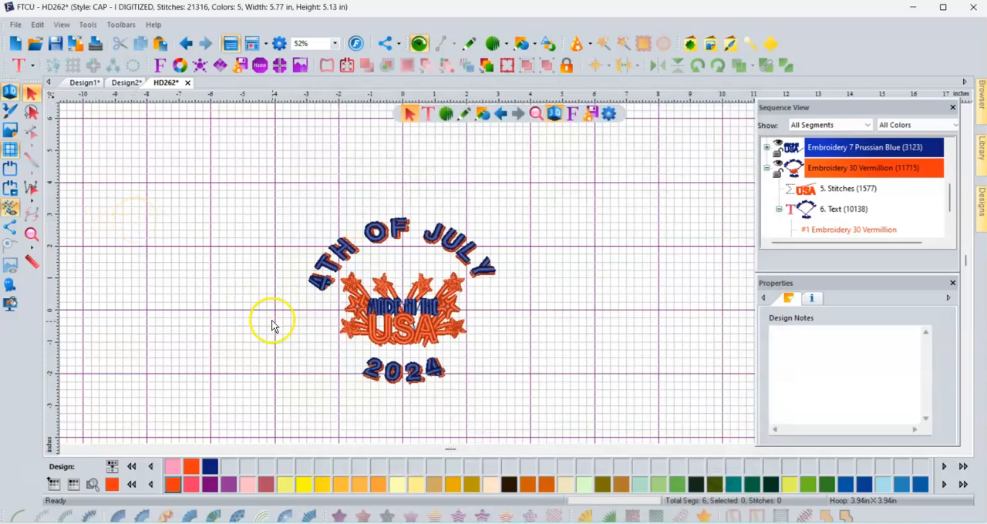
scroll(271, 325, down, 1)
scroll(271, 325, up, 1)
scroll(271, 327, up, 1)
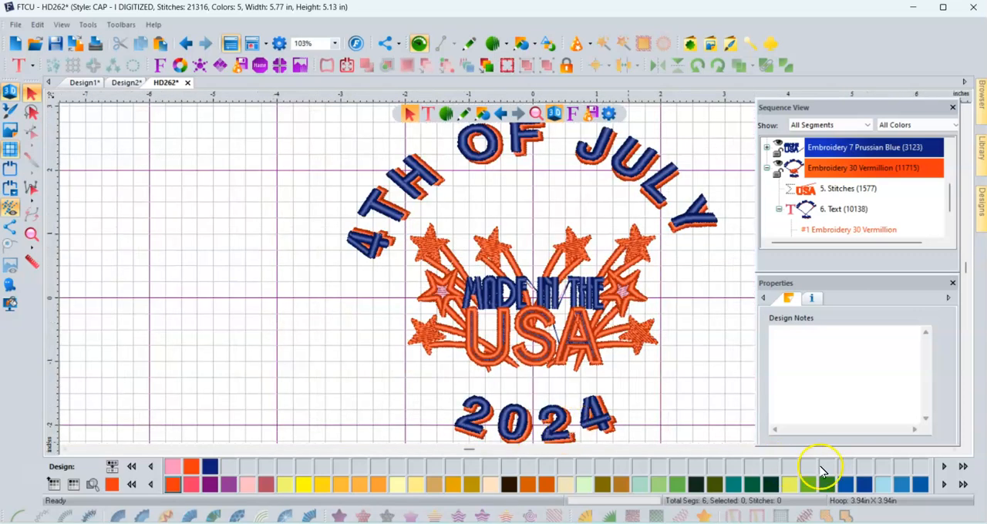
scroll(529, 376, down, 1)
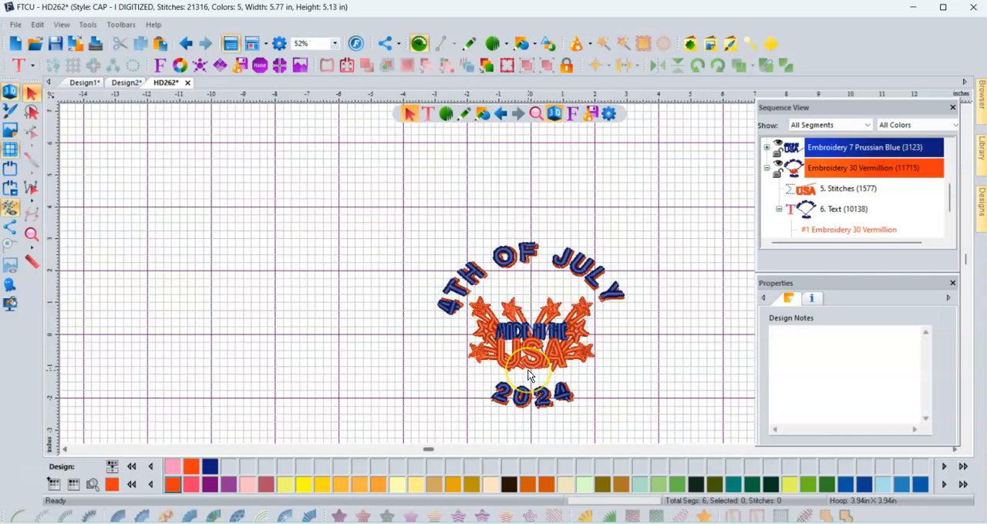
scroll(529, 376, up, 1)
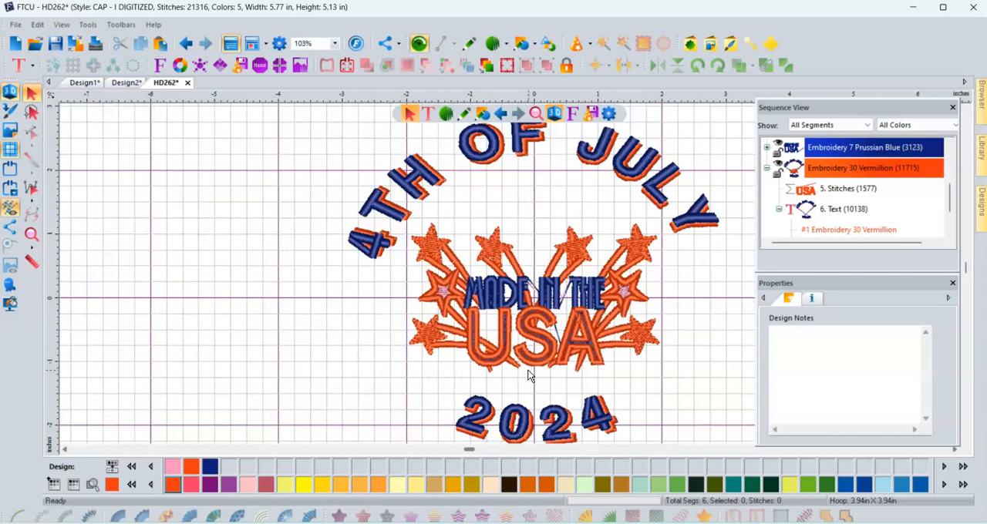
- Switch to the Design1 design
click(98, 85)
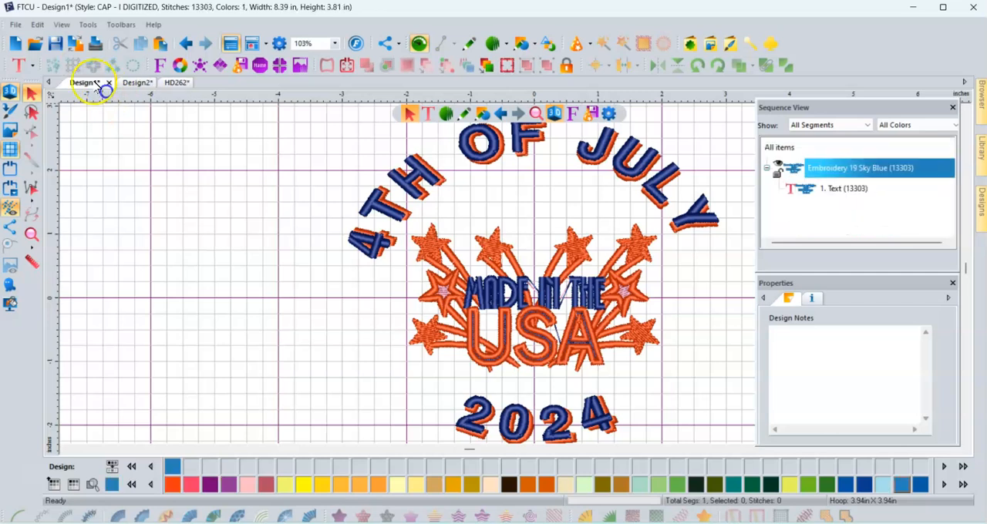